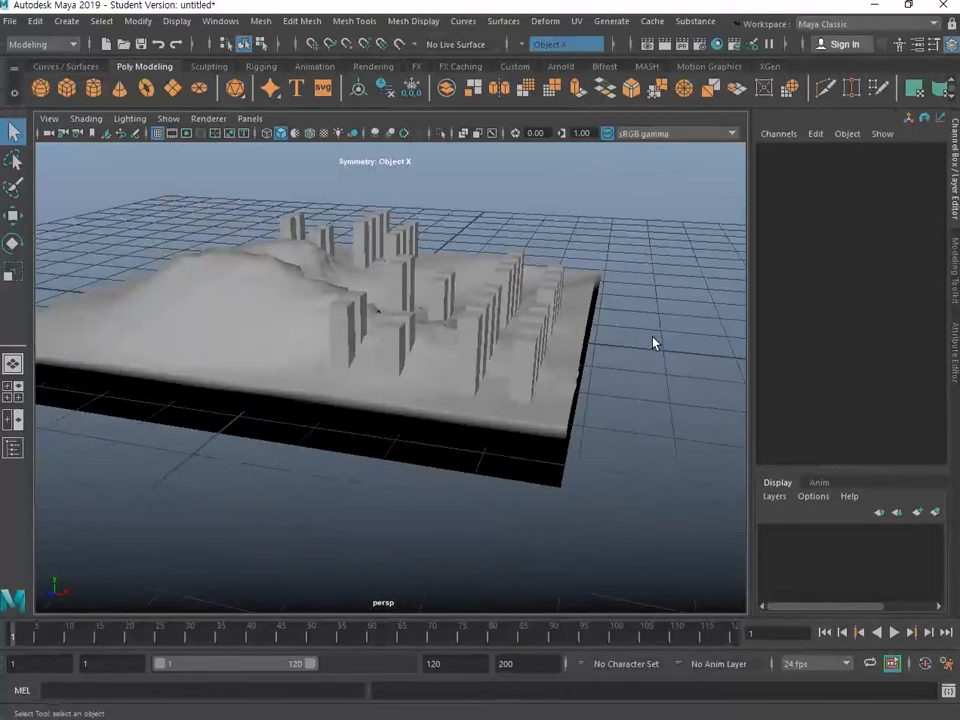
Inspect the terrain base and its building blocks from several angles, selecting the base and one building in the front group
left_click_drag(435, 352, 429, 277, "alt")
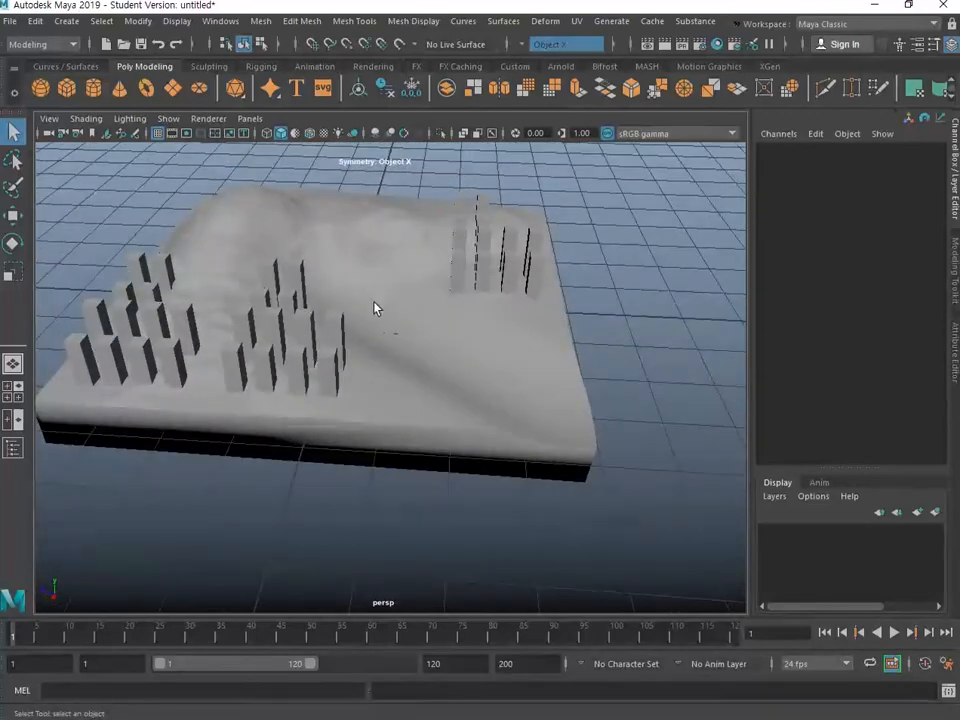
left_click_drag(375, 306, 375, 338, "alt")
middle_click_drag(375, 338, 401, 279, "alt")
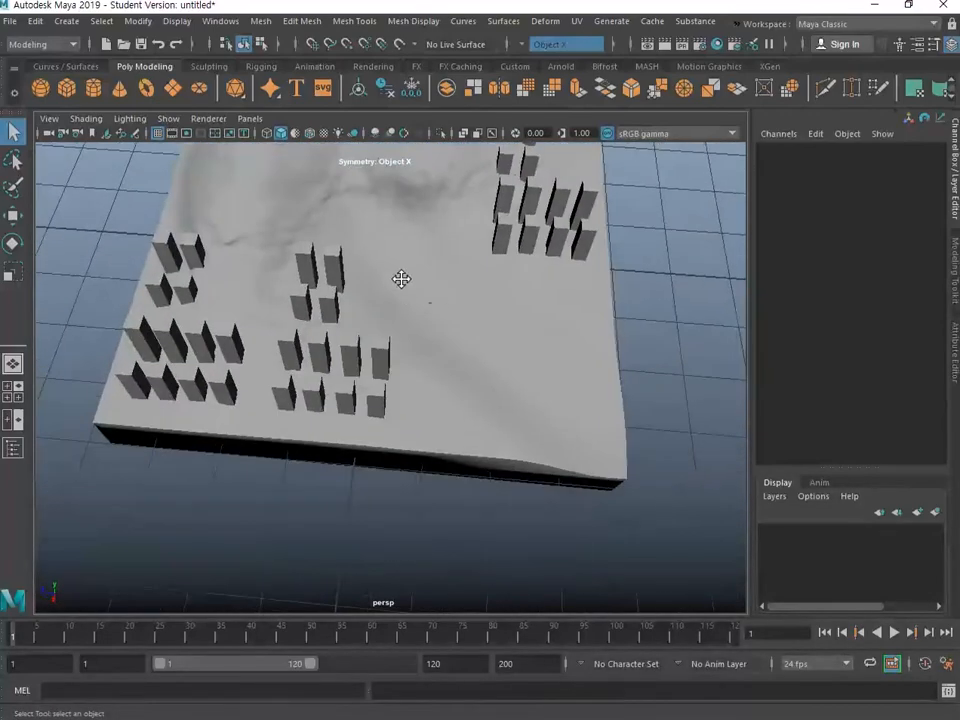
left_click_drag(390, 362, 386, 315, "alt")
left_click(395, 371)
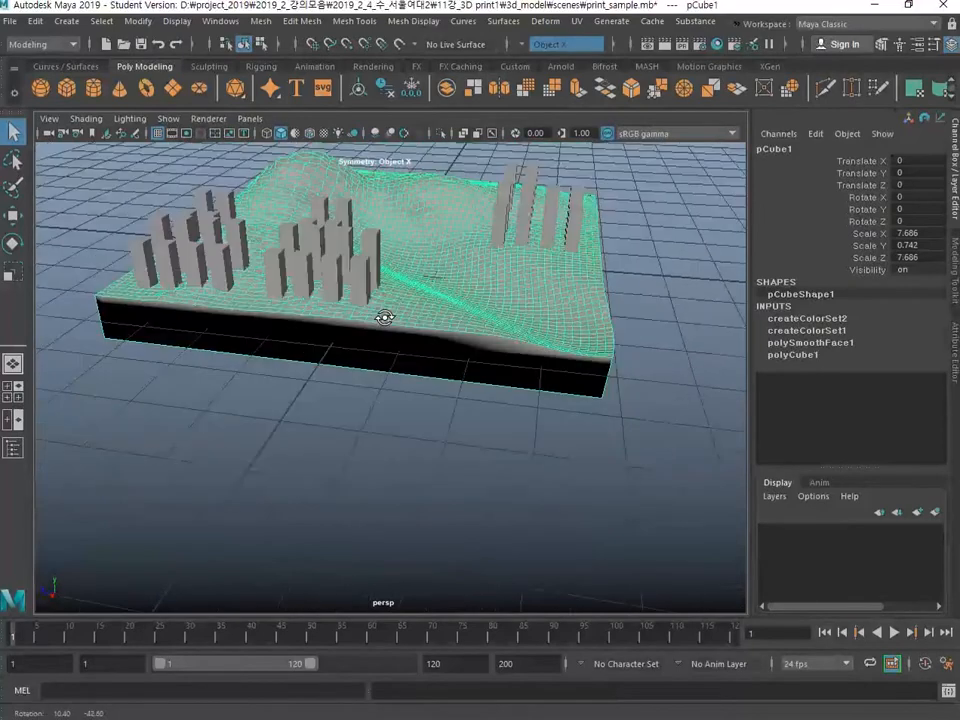
left_click(372, 249)
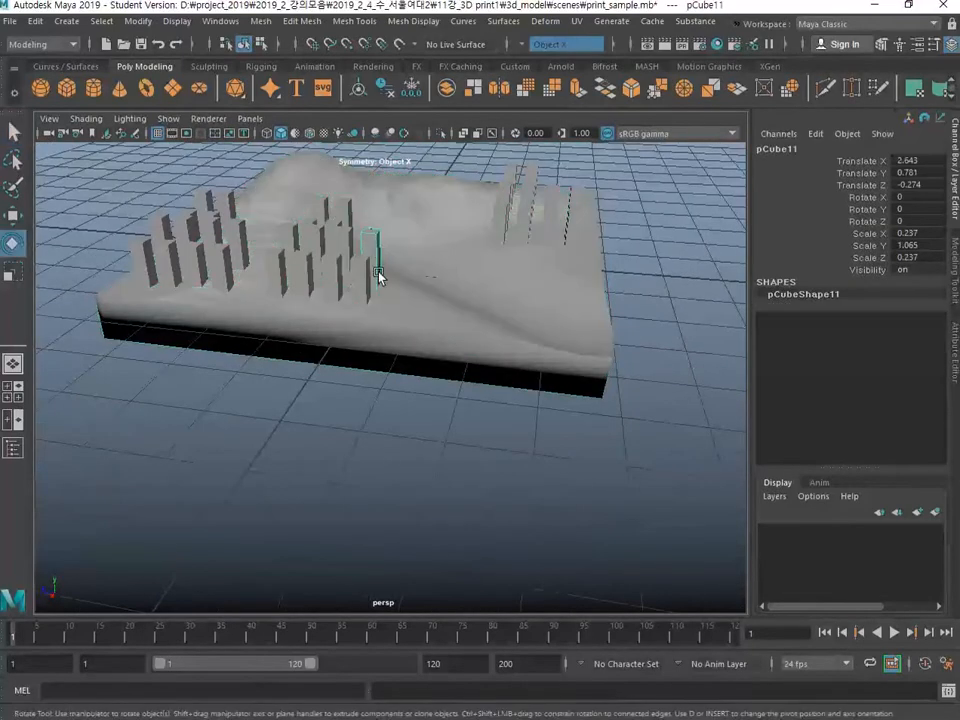
key("w")
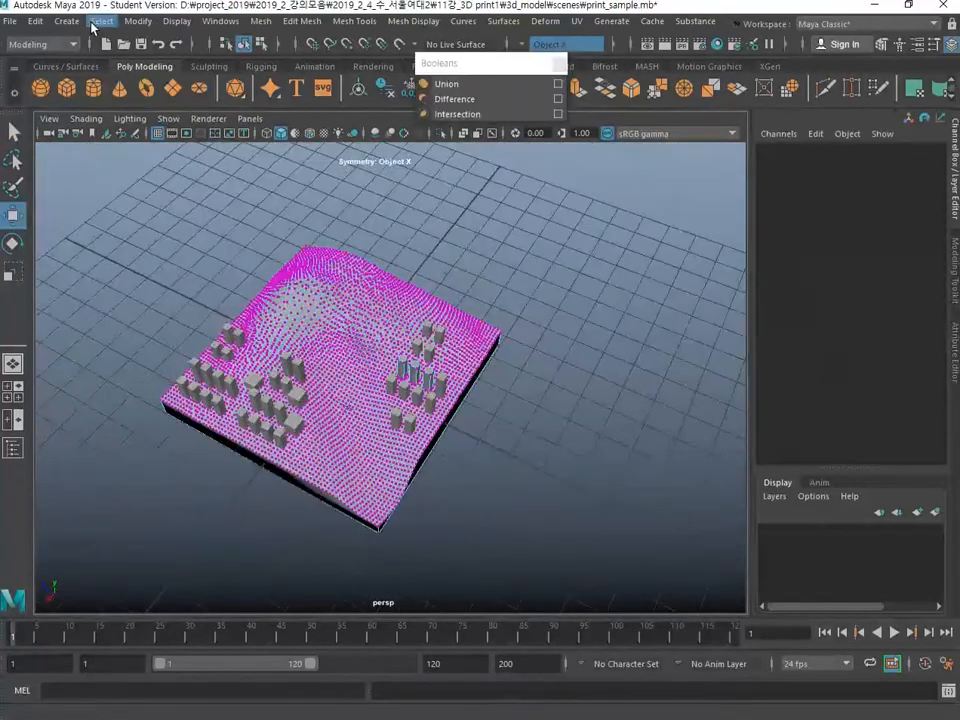
Switch back to object selection and select the whole terrain together with all of its buildings
key("F8")
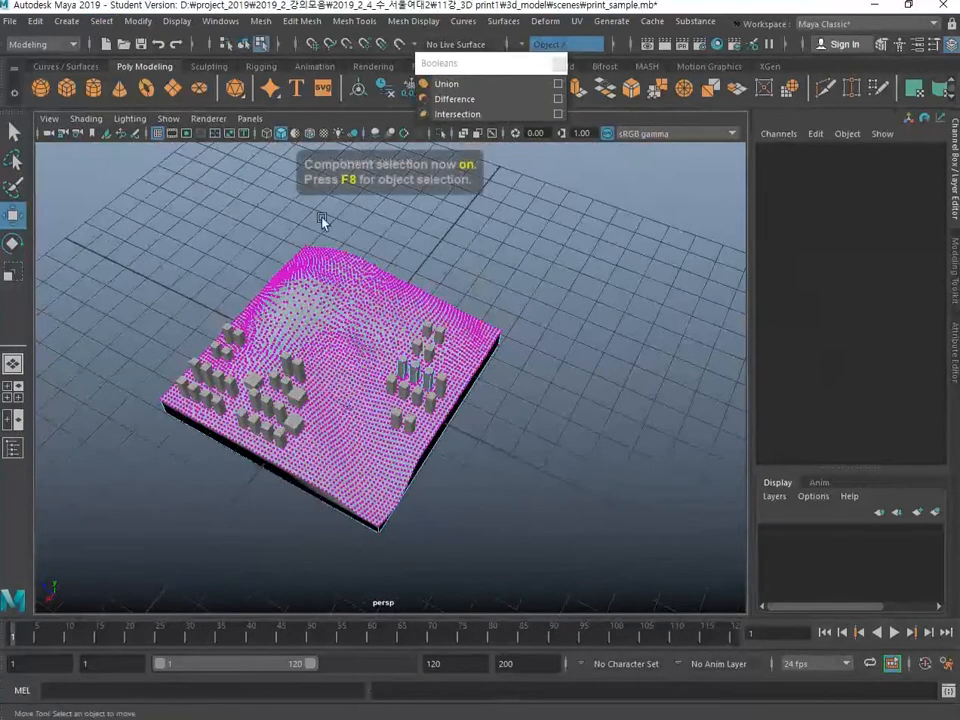
key("F8")
left_click(251, 243)
left_click_drag(80, 192, 255, 377)
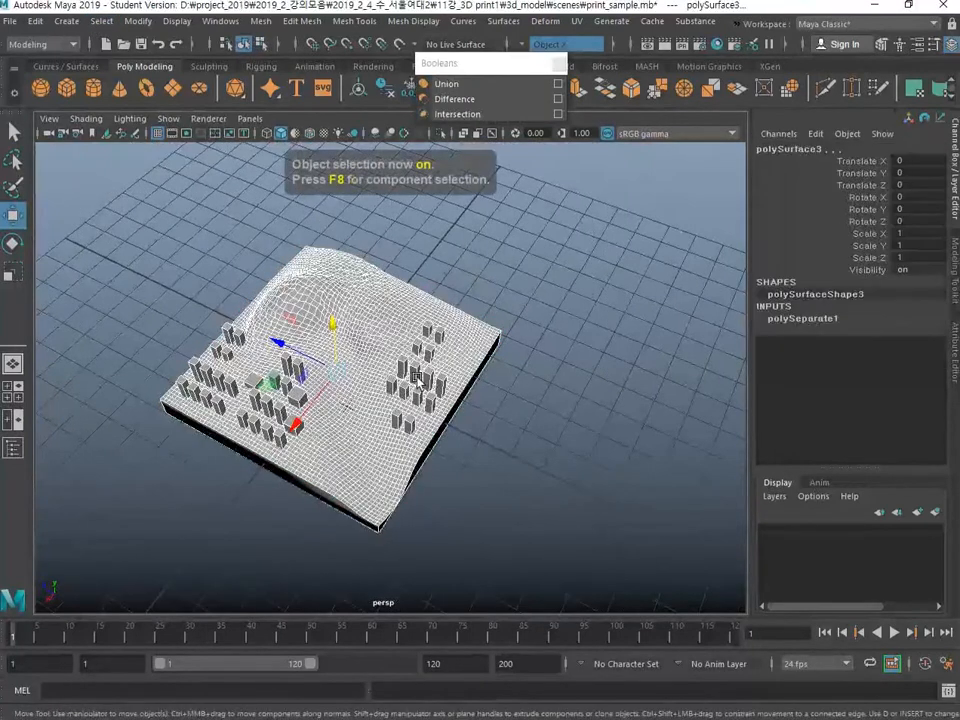
Open the export options for the selected objects and set the file type to STLExport
left_click(10, 22)
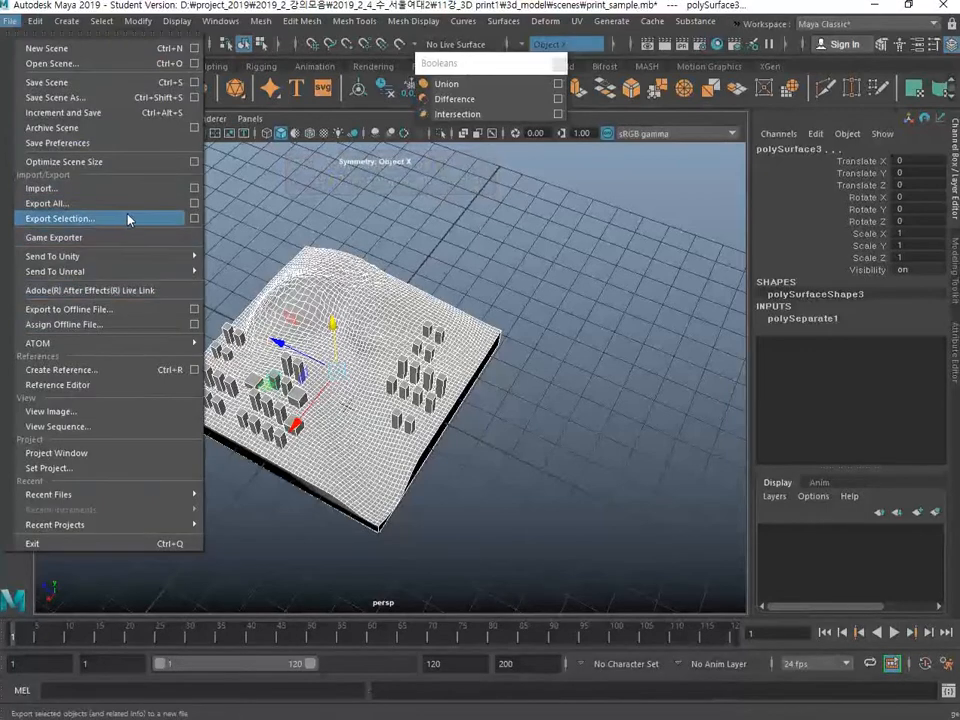
left_click(193, 219)
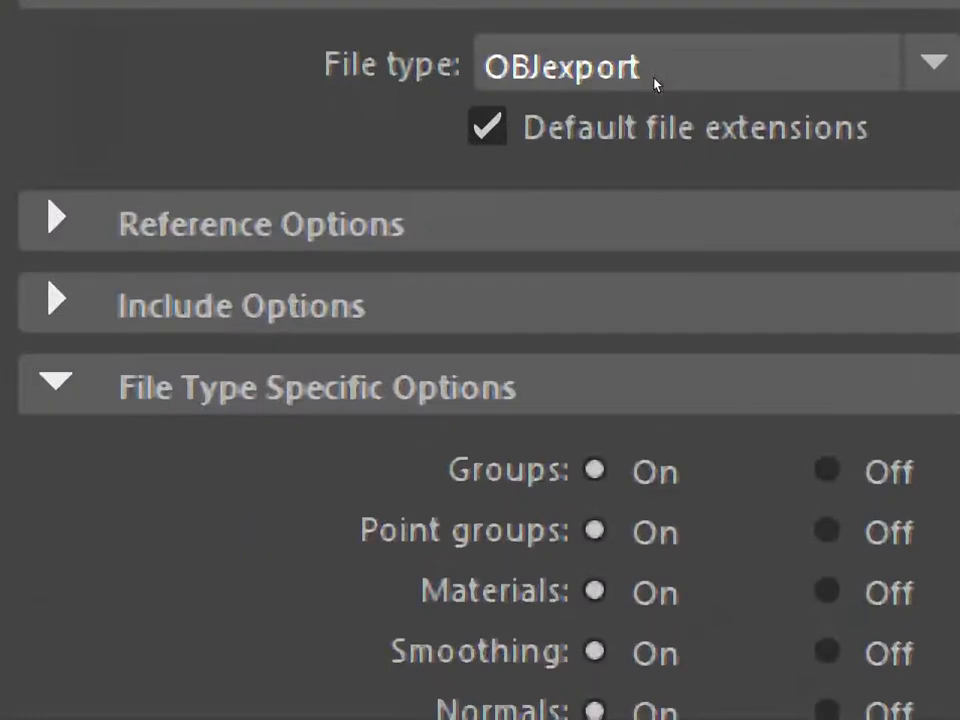
left_click(659, 70)
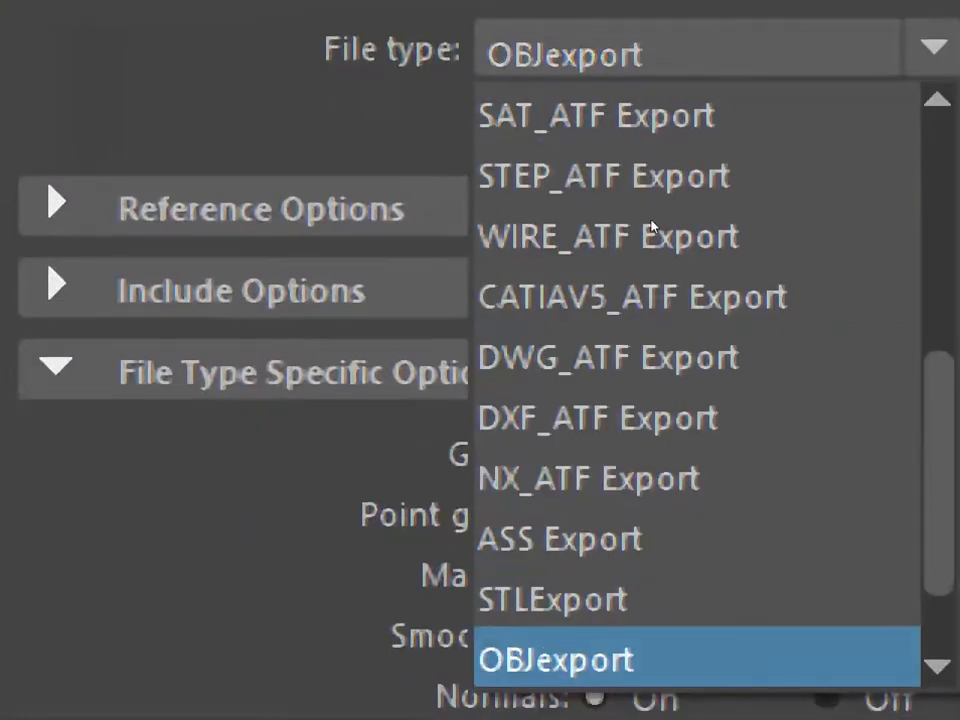
key("Up")
key("Return")
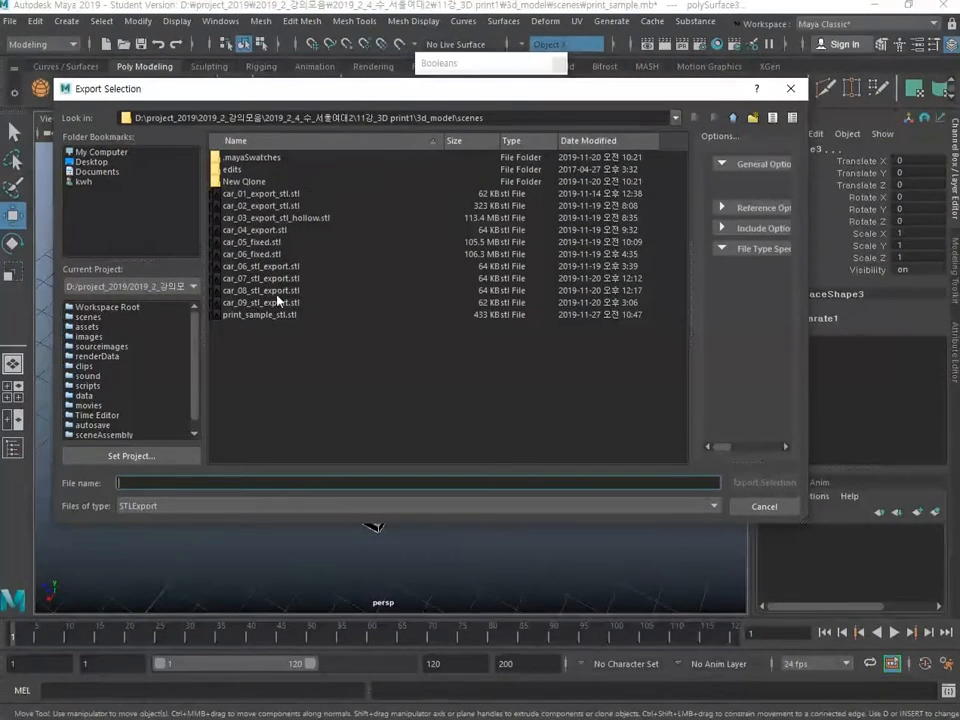
Export the selected terrain and buildings to the scenes folder as print_sample2_stl.stl, basing the name on the existing print_sample_stl.stl
left_click_drag(342, 90, 766, 307)
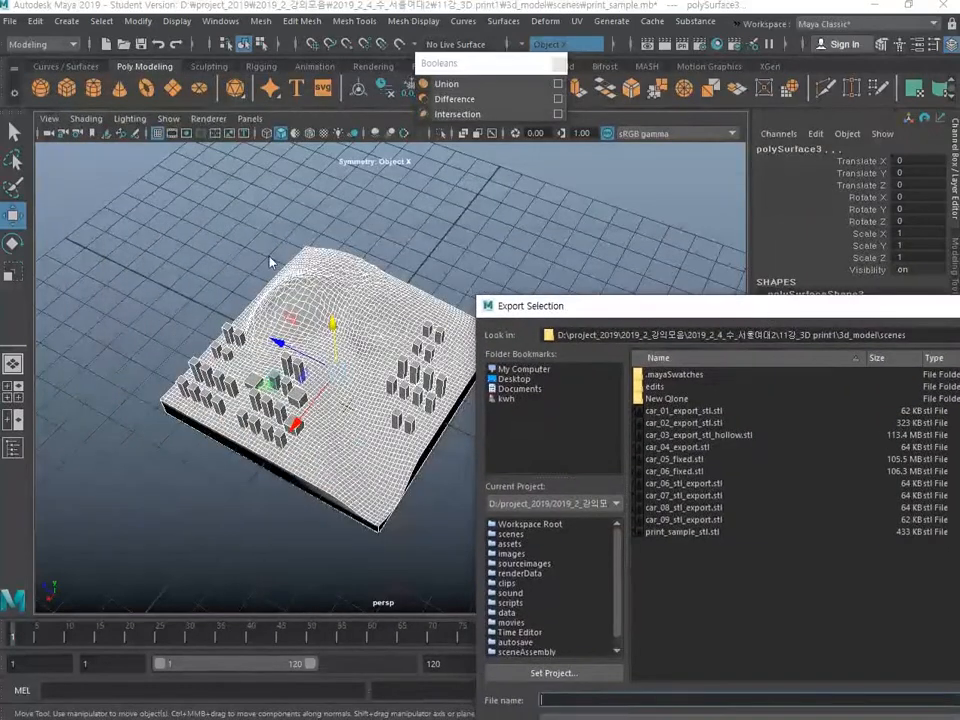
left_click_drag(700, 315, 608, 162)
left_click(594, 376)
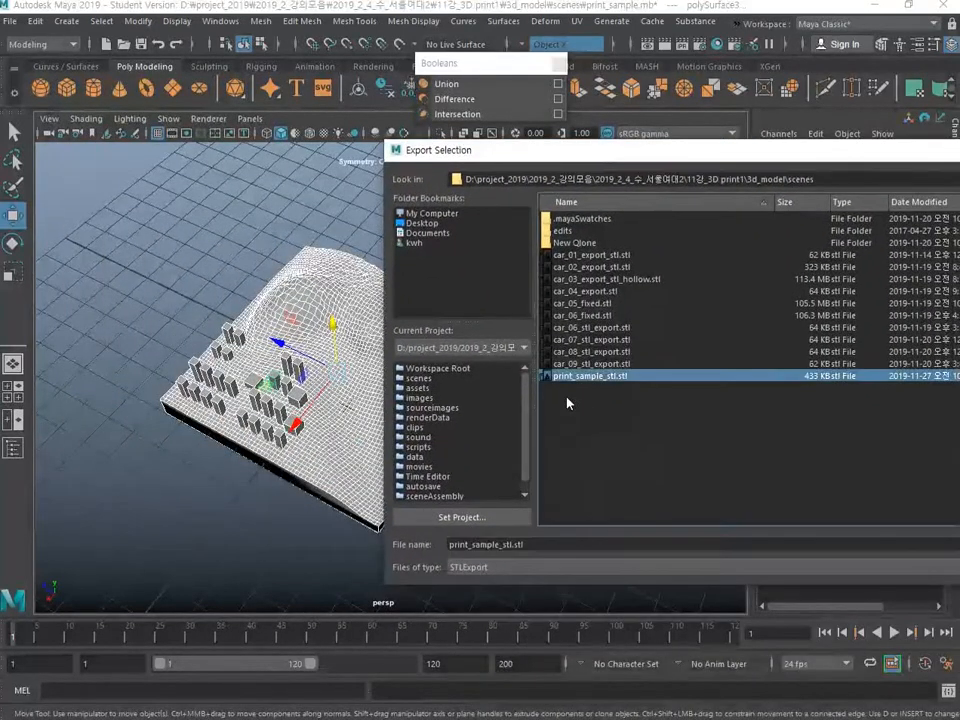
left_click(500, 546)
type("2")
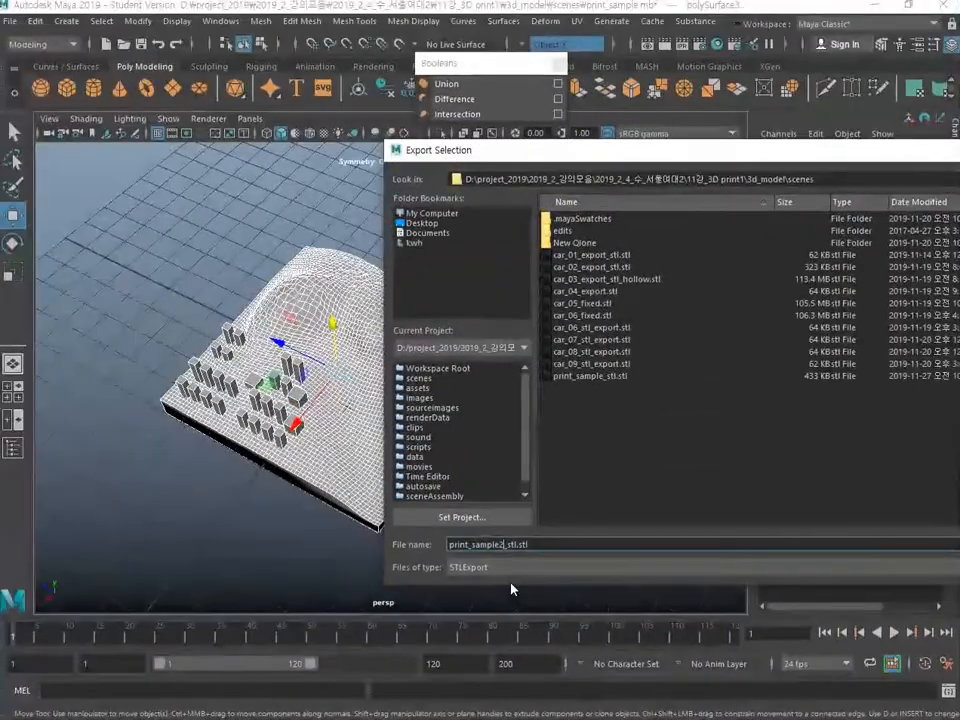
left_click_drag(737, 150, 467, 127)
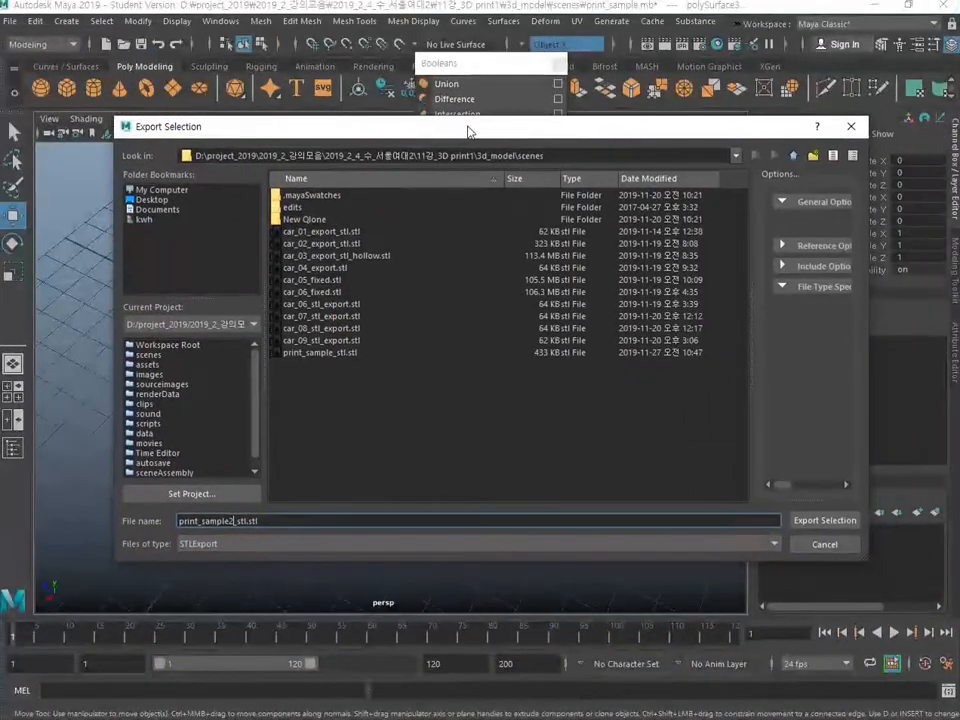
left_click(829, 519)
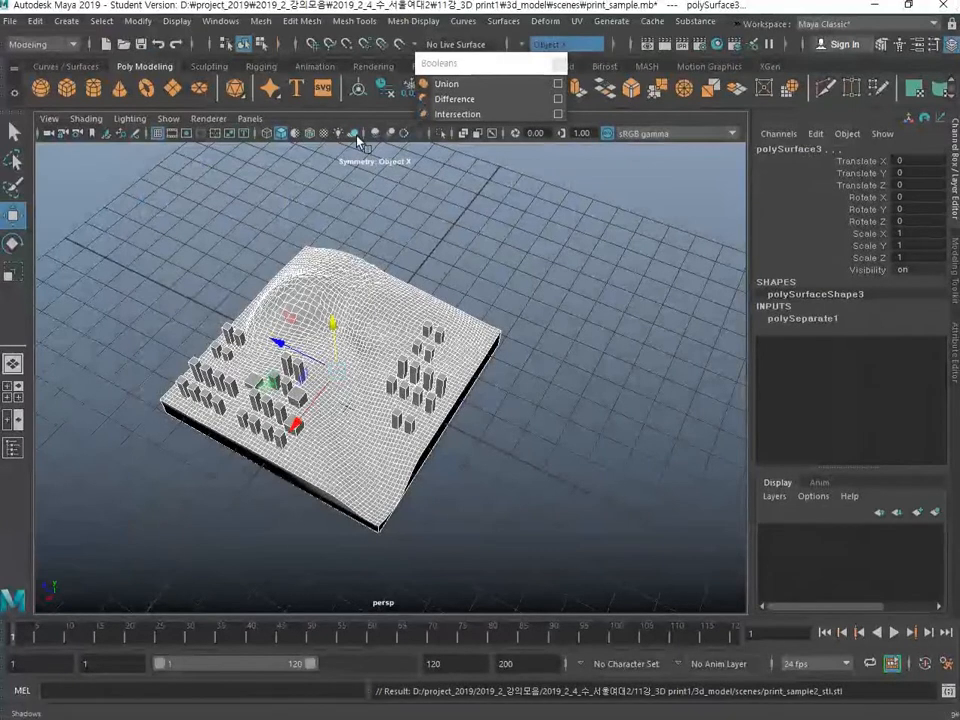
Check in the Plug-in Manager whether stlTranslator.mll is loaded and set to load automatically
left_click(222, 23)
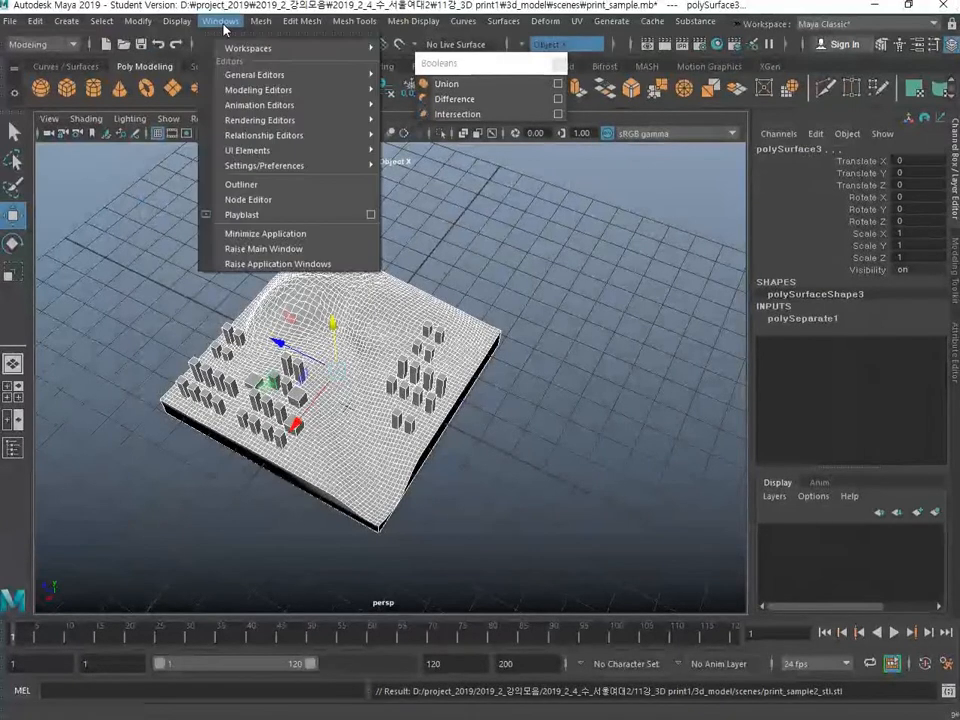
mouse_move(304, 165)
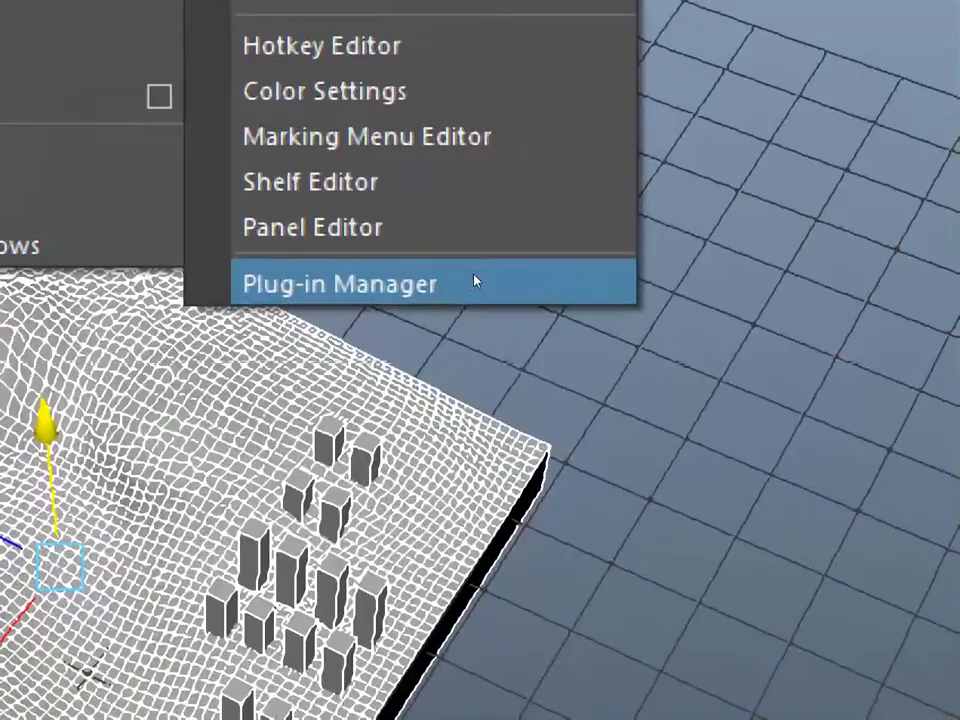
left_click(476, 282)
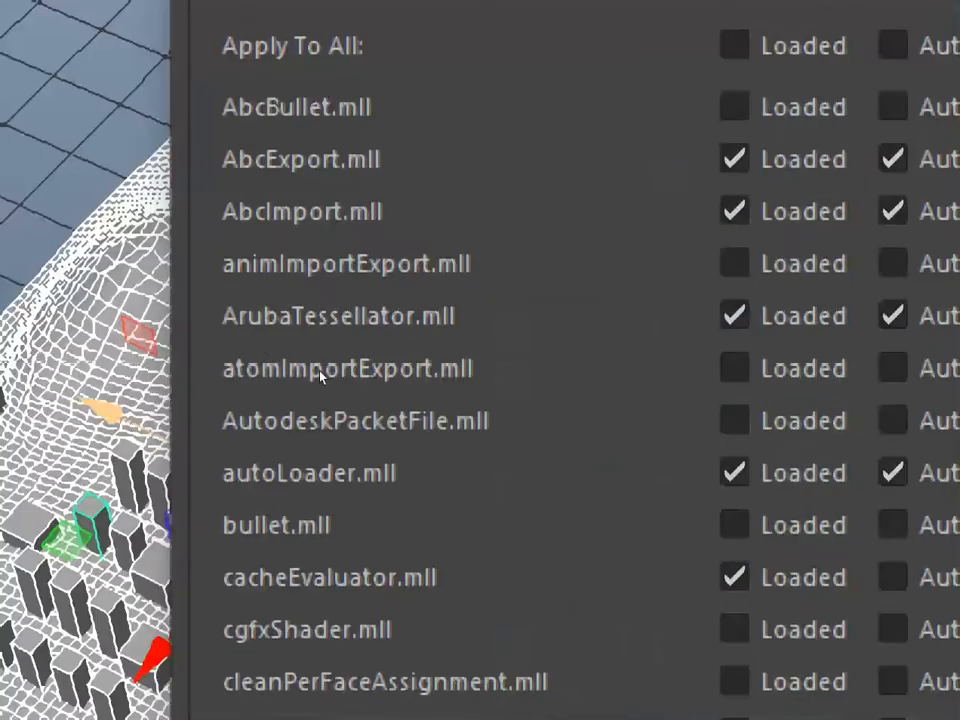
scroll(155, 441, "down", 5)
scroll(372, 397, "down", 15)
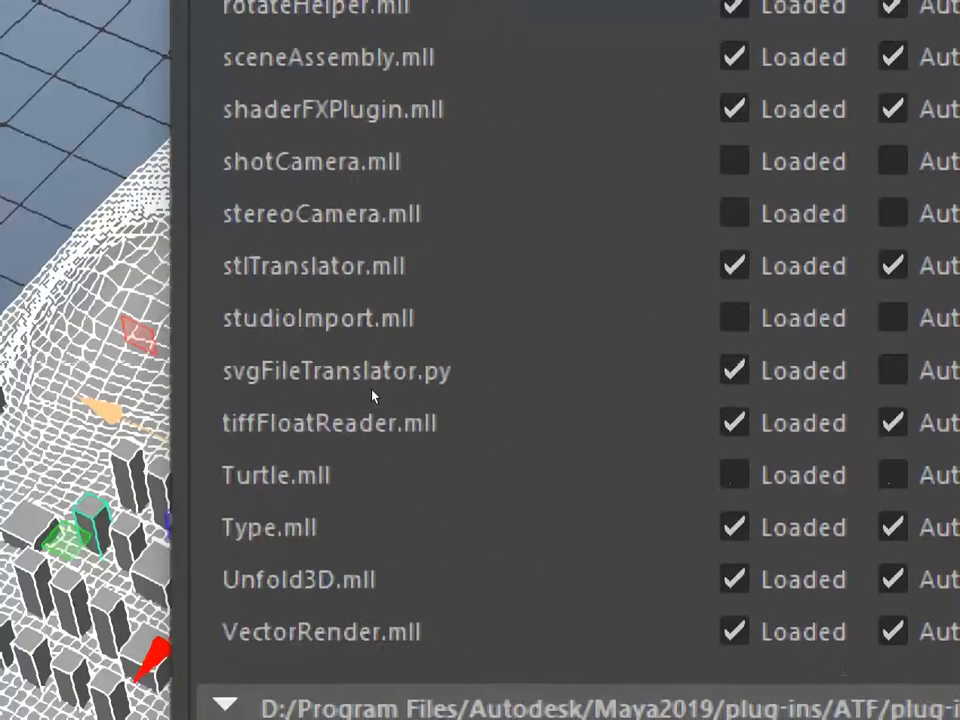
scroll(372, 397, "up", 3)
scroll(372, 397, "up", 3)
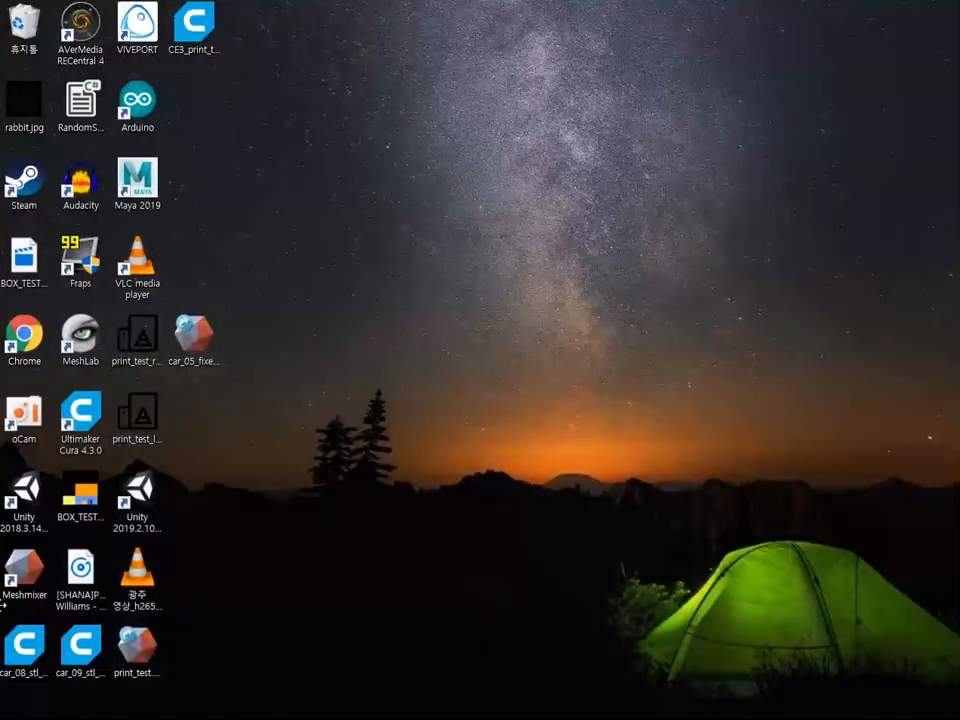
Launch Meshmixer from the desktop, decline restoring the crashed file and maximize its window
double_click(24, 568)
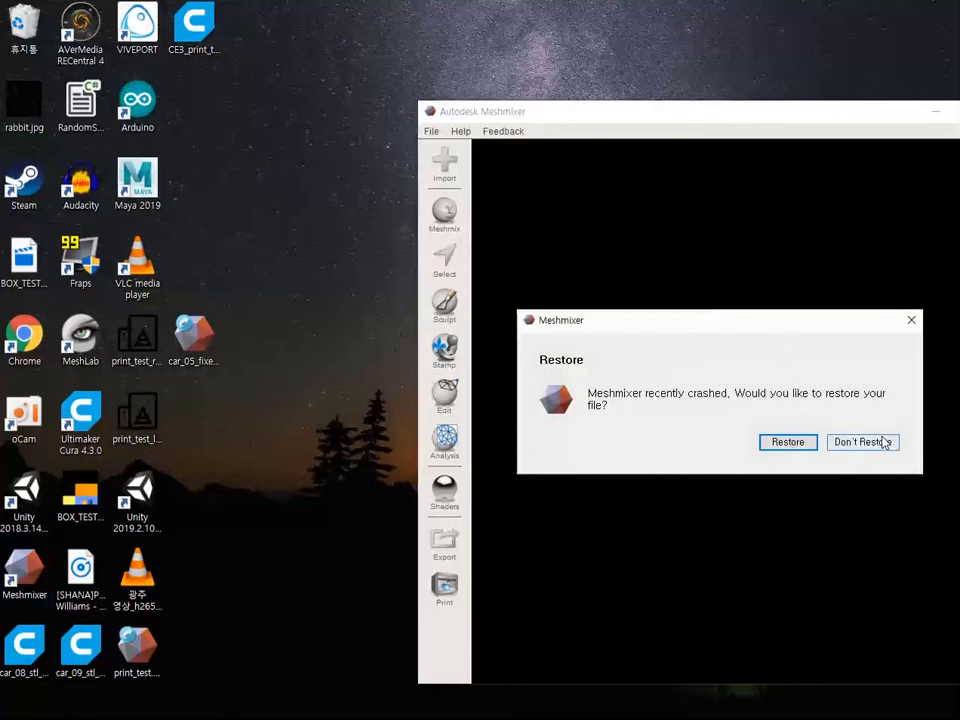
left_click(884, 441)
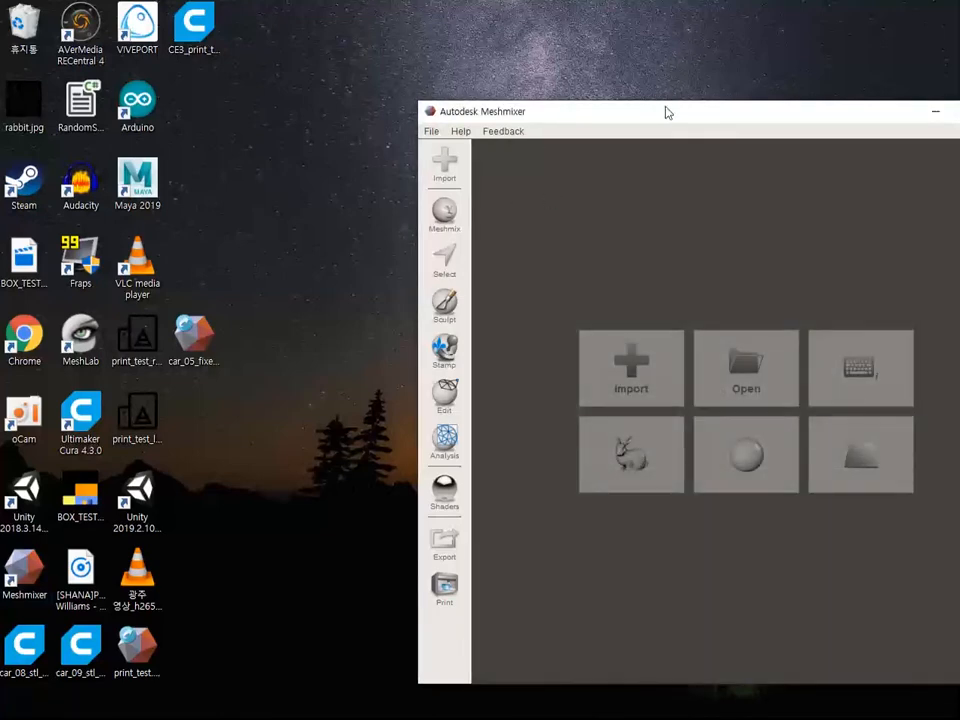
left_click_drag(666, 109, 210, 5)
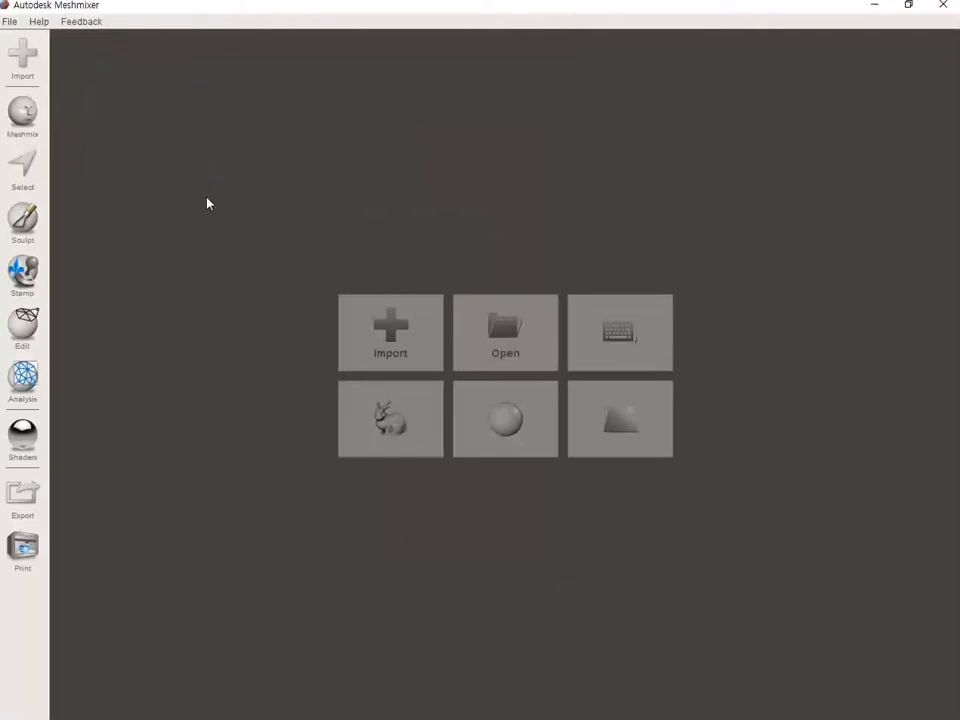
Start importing a mesh and sort the files in the currently shown scenes folder by date, newest first
left_click(396, 326)
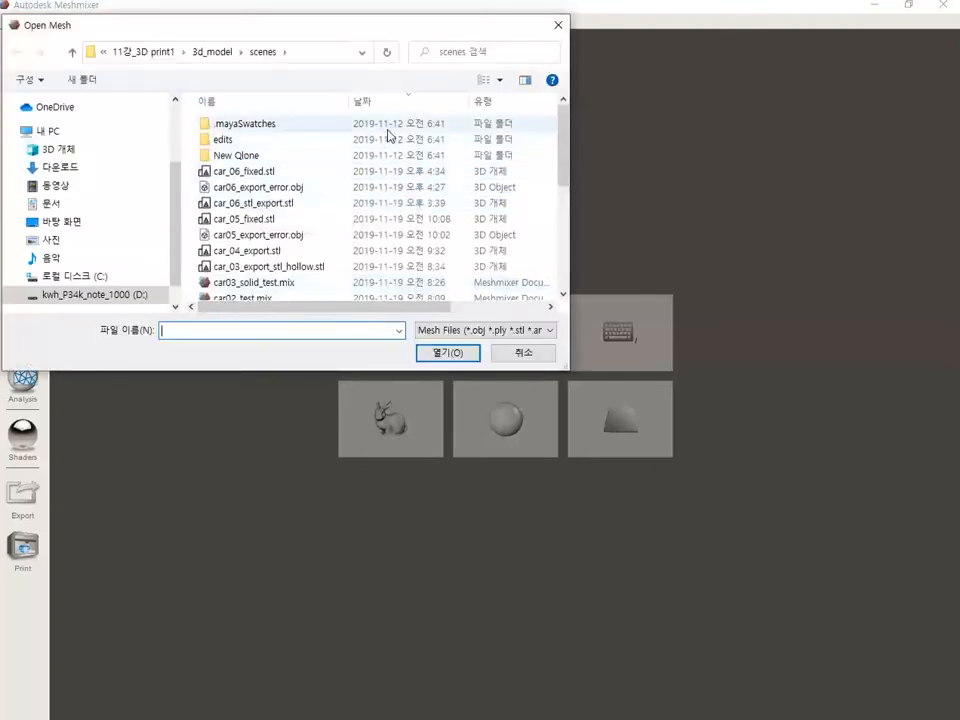
left_click(395, 103)
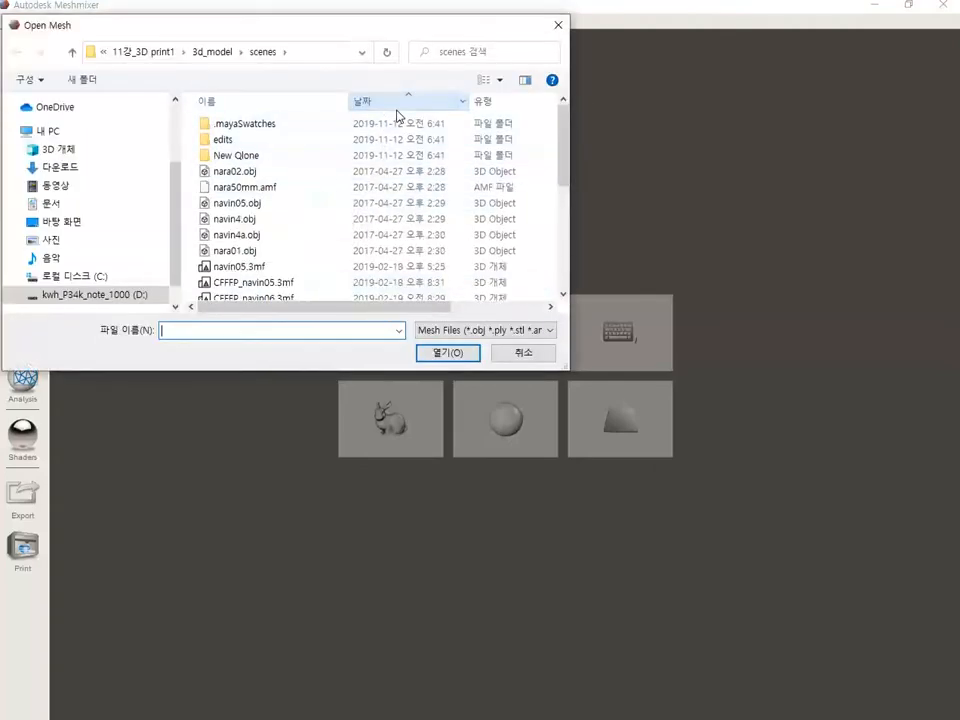
left_click(396, 104)
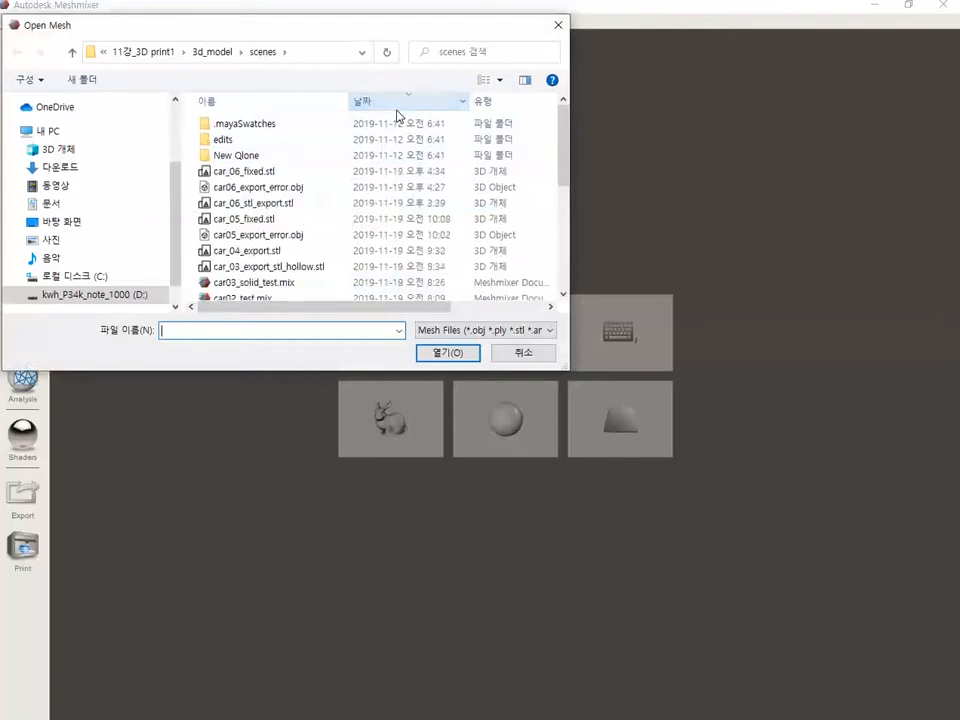
left_click(366, 52)
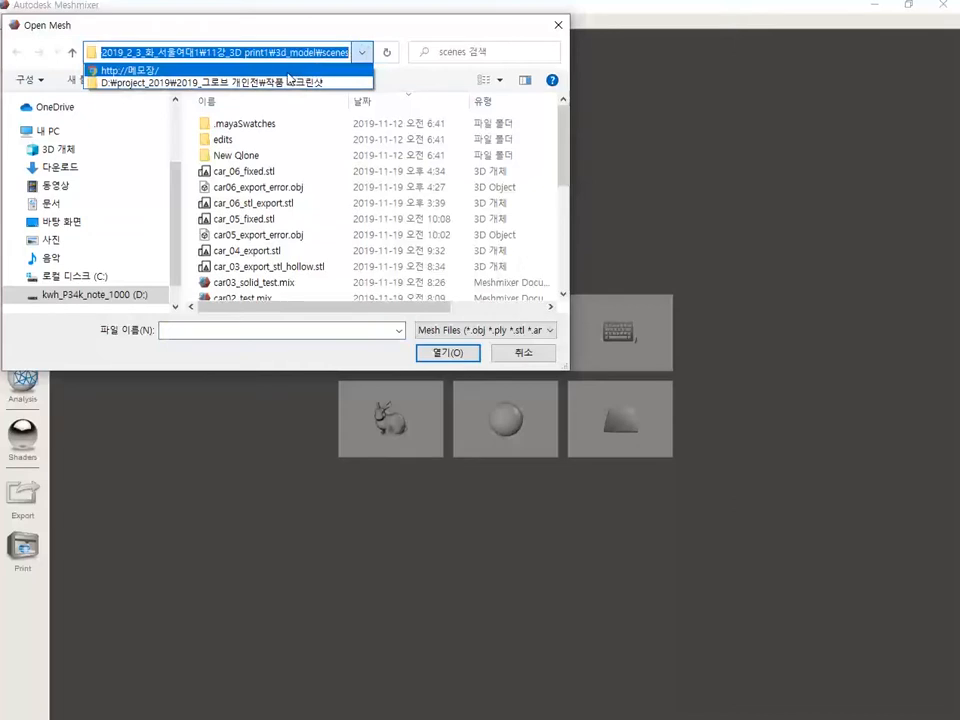
left_click(195, 49)
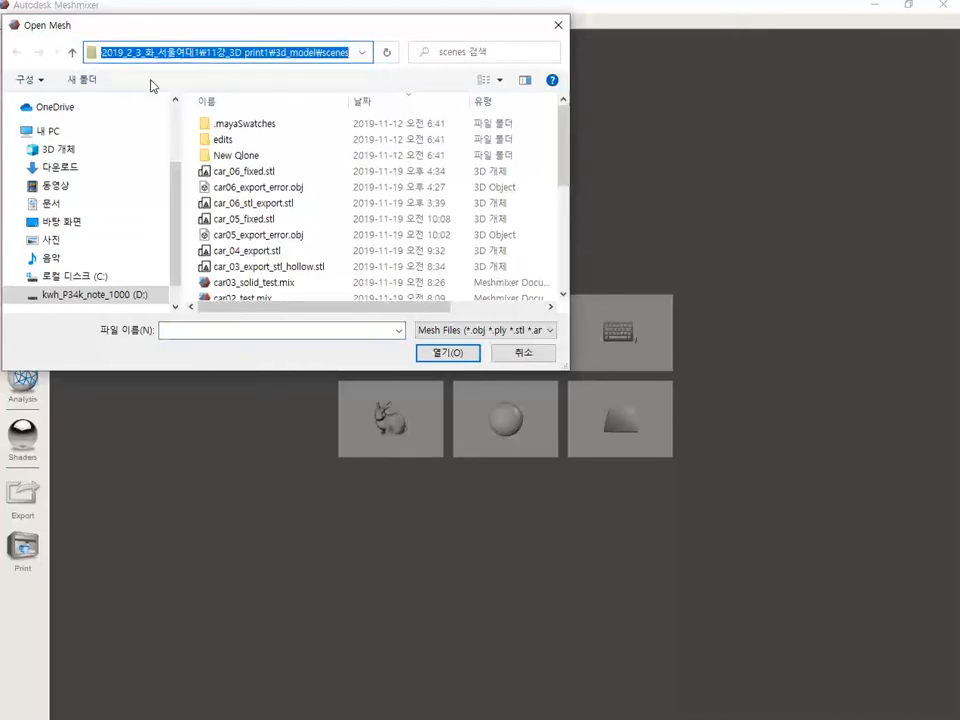
Import print_sample2_stl.stl from the scenes folder of 11강_3D print1\3d_model, under project_2019\2019_2_강의모음\2019_2_4_수_서울여대2 on drive D
left_click(92, 294)
double_click(257, 252)
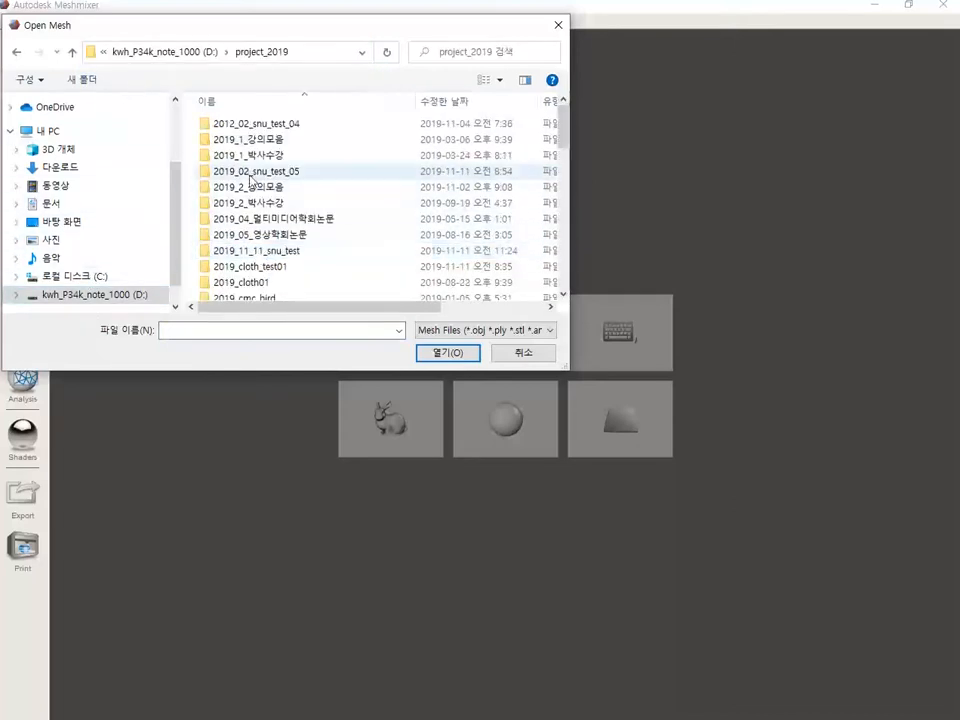
double_click(262, 186)
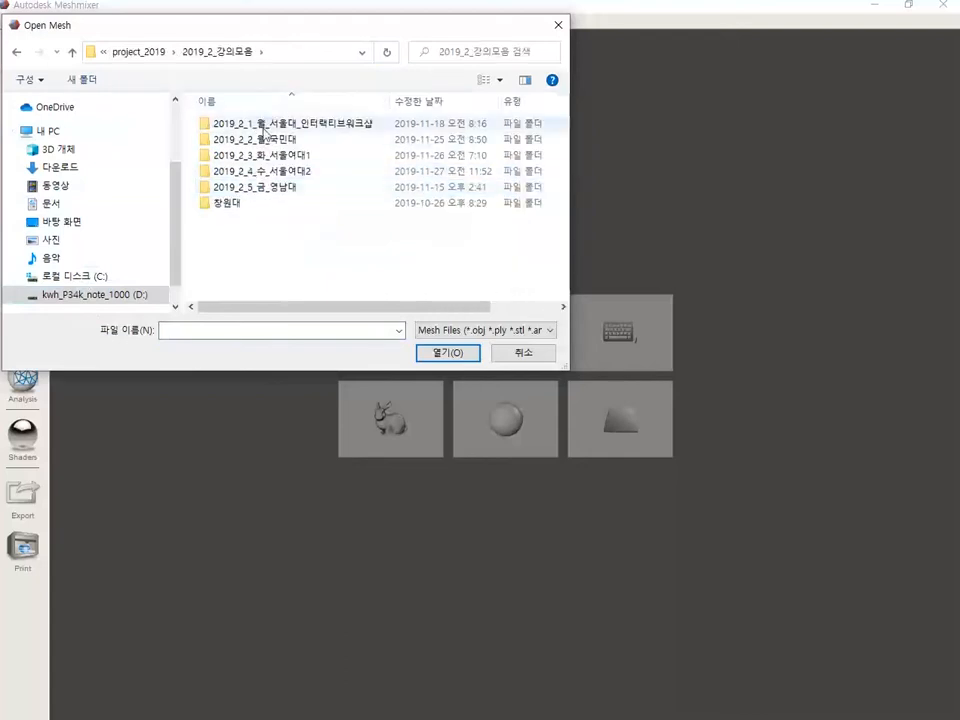
double_click(263, 169)
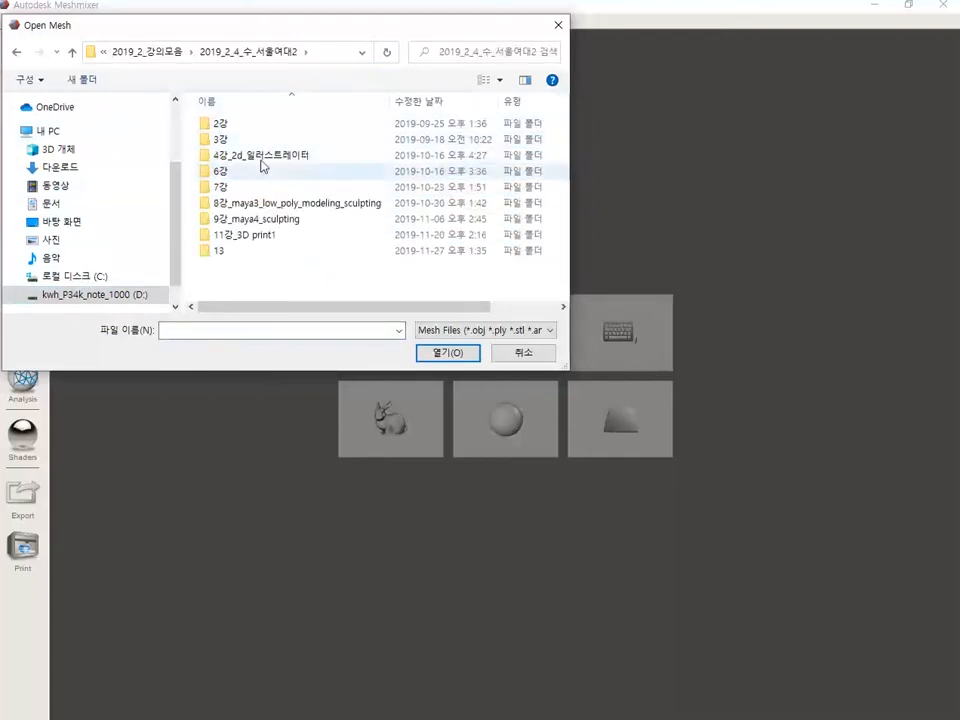
double_click(250, 235)
double_click(270, 130)
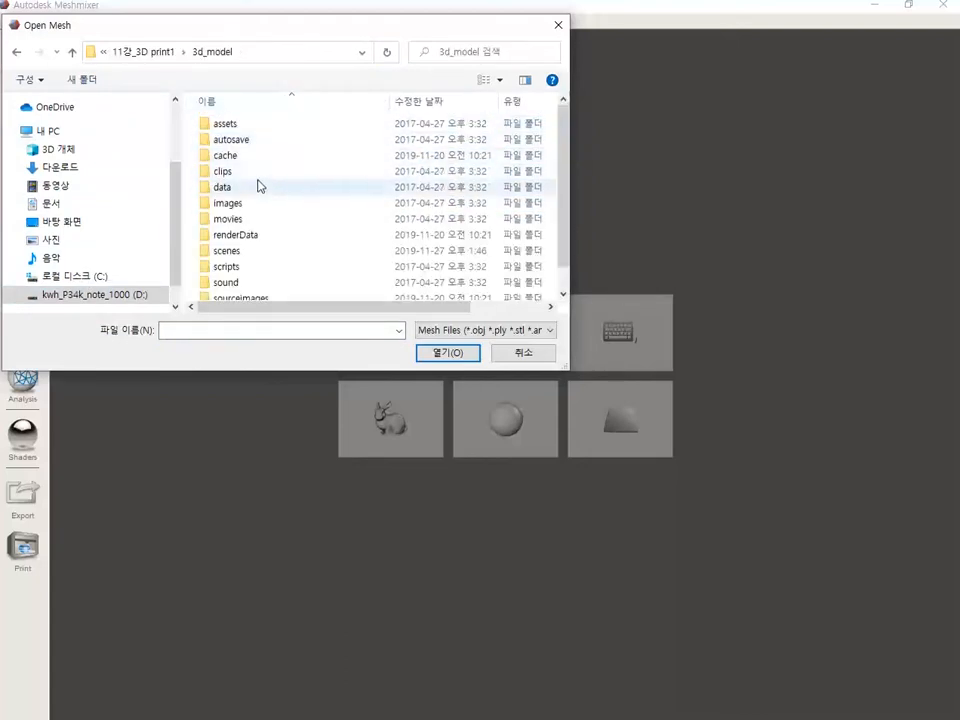
scroll(256, 260, "down", 1)
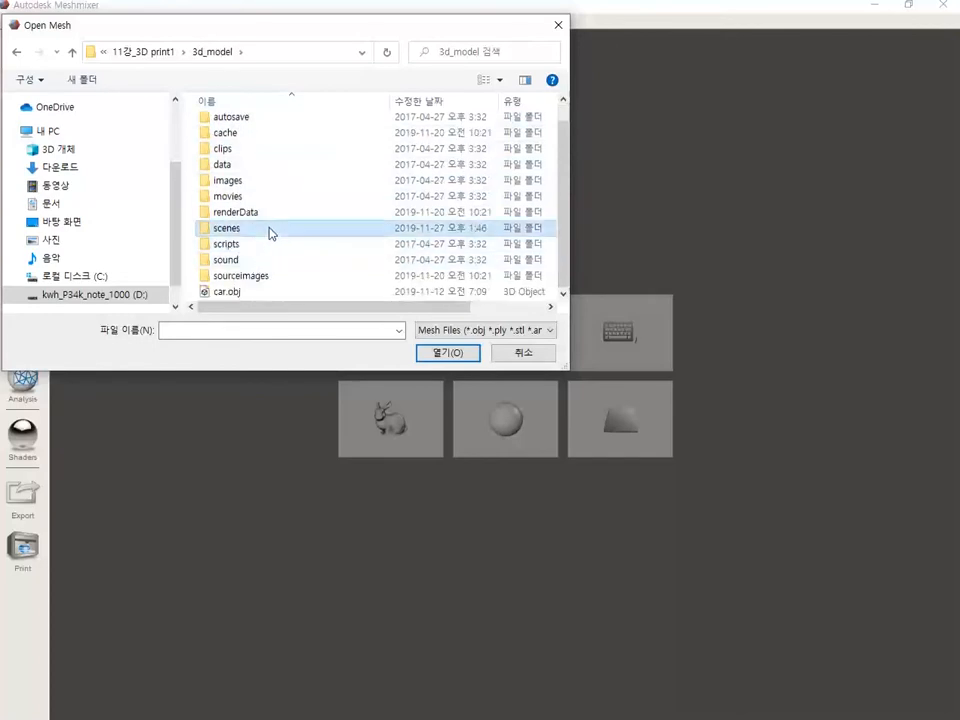
double_click(270, 230)
left_click(266, 125)
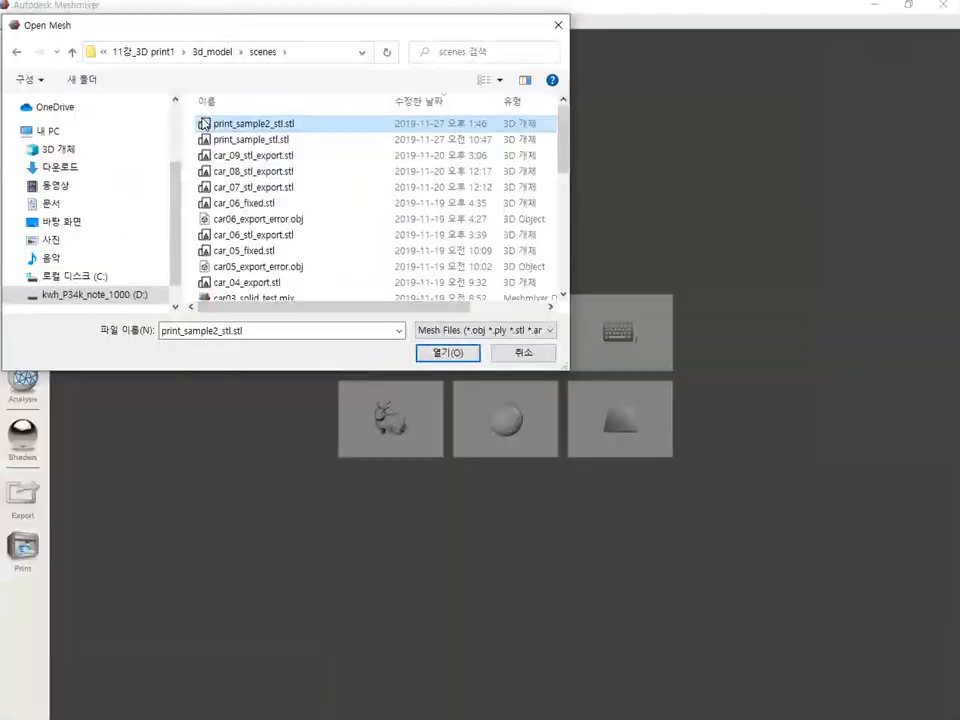
left_click(448, 358)
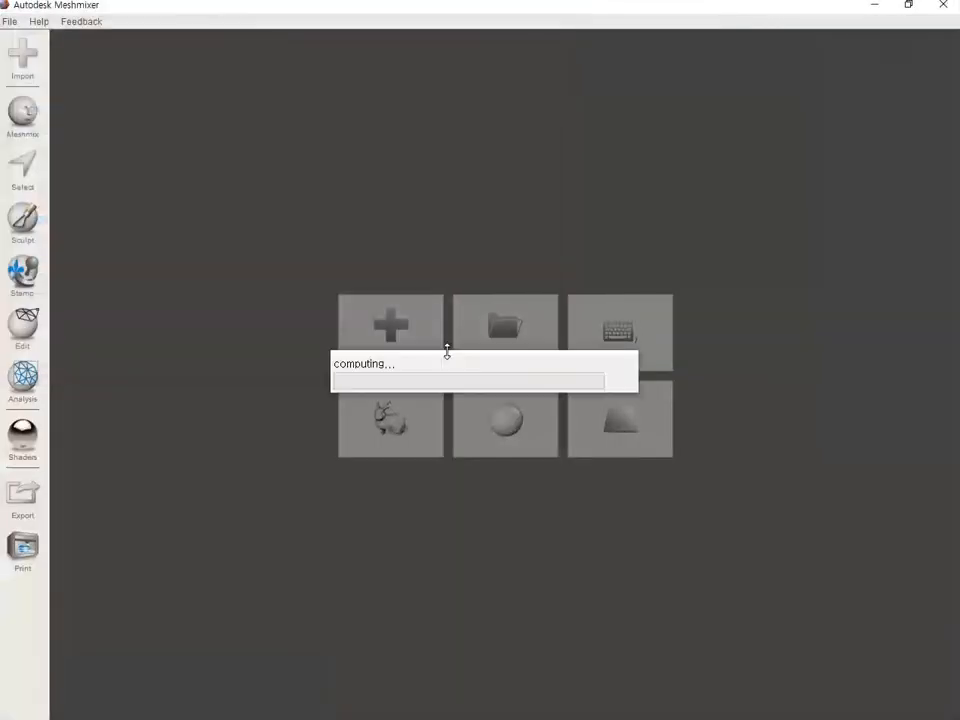
Transform the terrain model by rotating it 90° about X to lie flat and moving it to Y 1 mm, and accept
right_click_drag(533, 316, 697, 331)
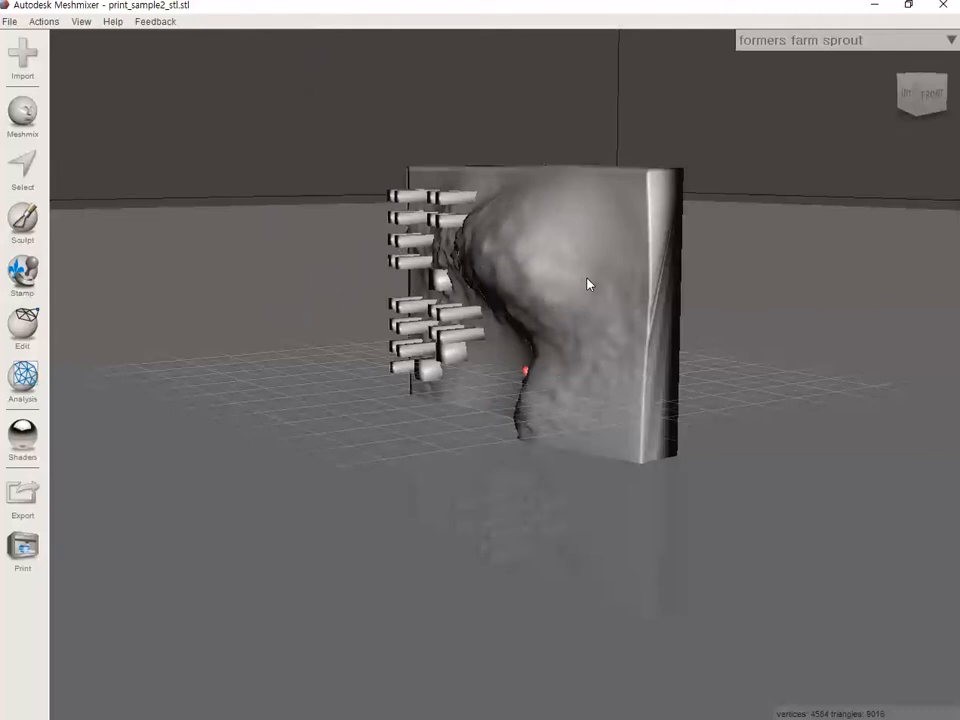
left_click(27, 330)
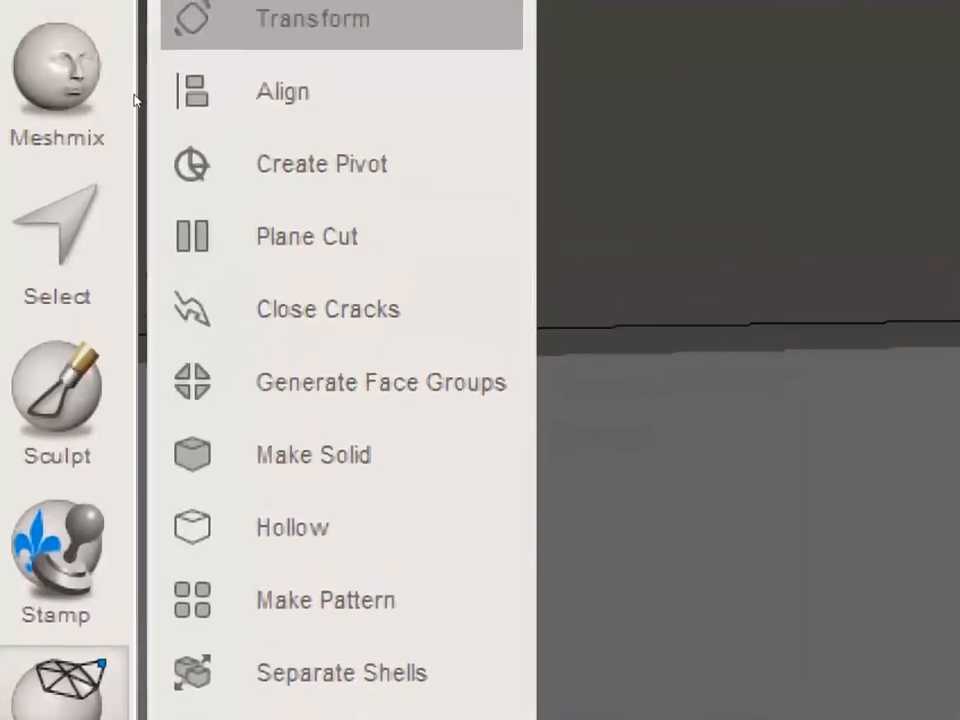
left_click(305, 73)
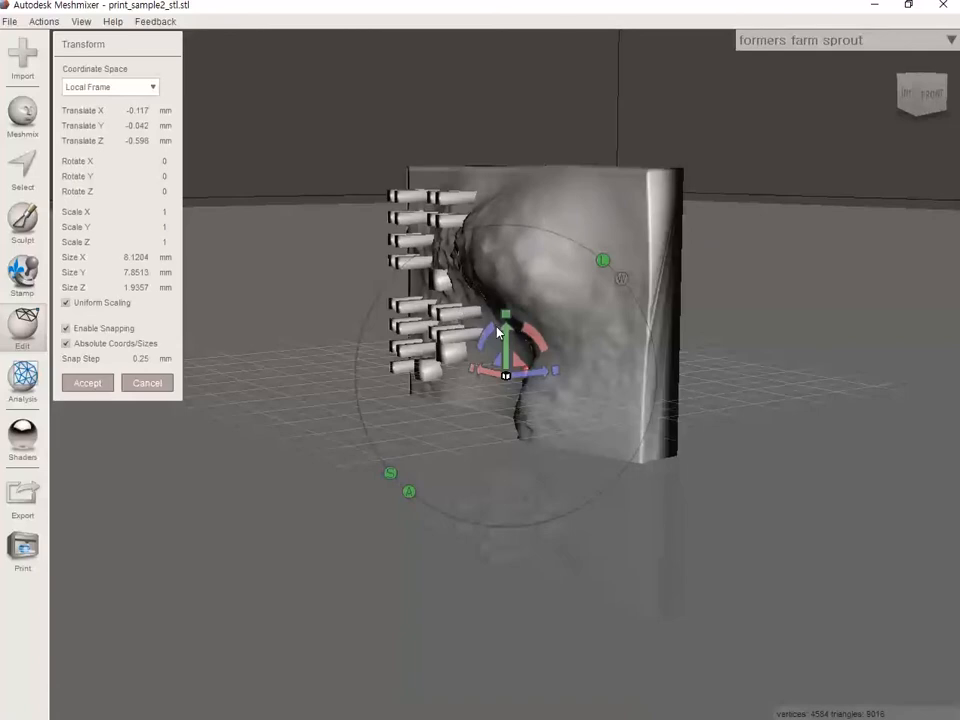
right_click_drag(802, 362, 780, 360)
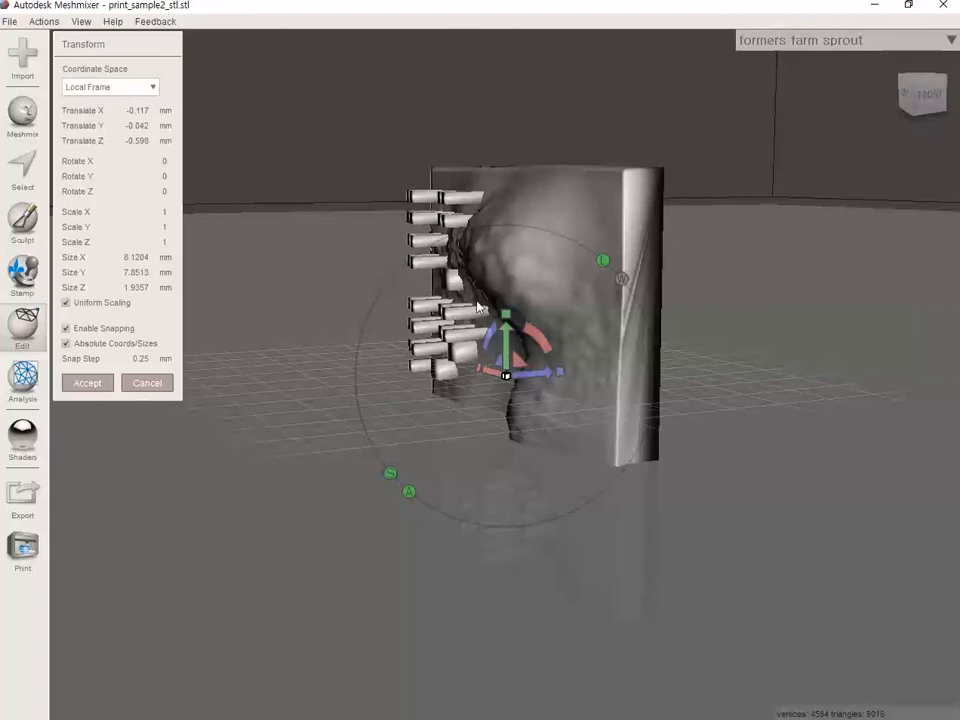
right_click_drag(731, 334, 840, 340)
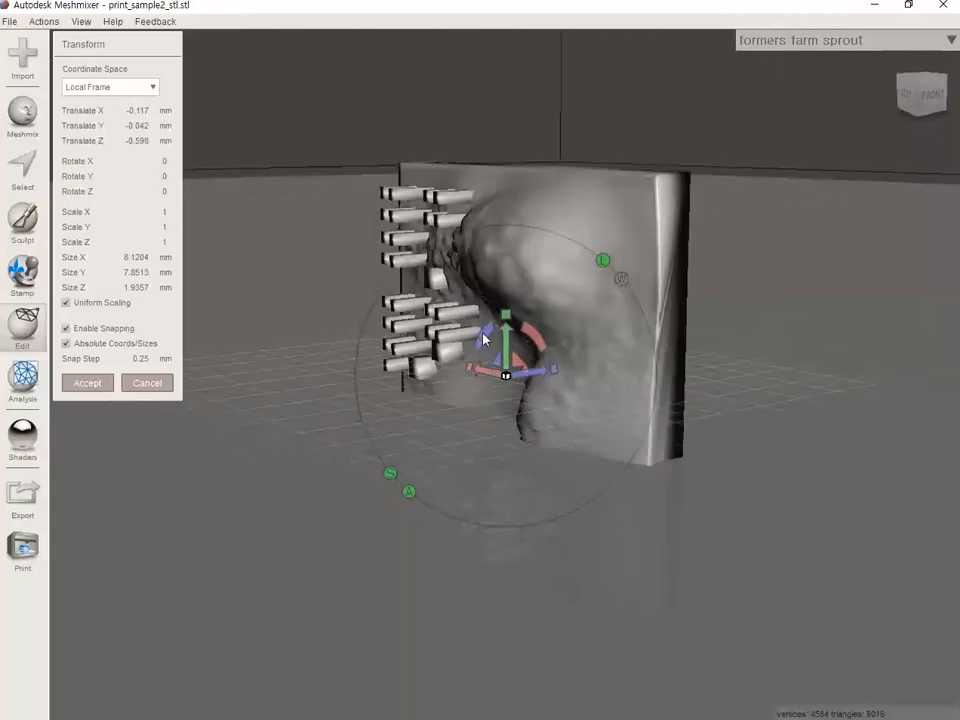
right_click_drag(570, 369, 705, 347)
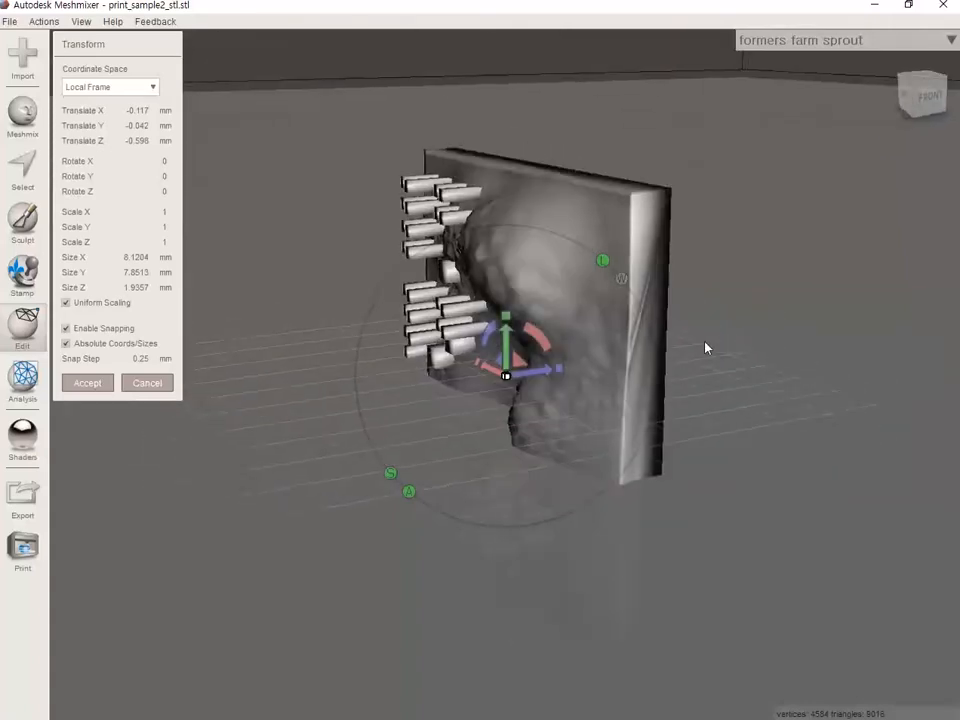
left_click(537, 342)
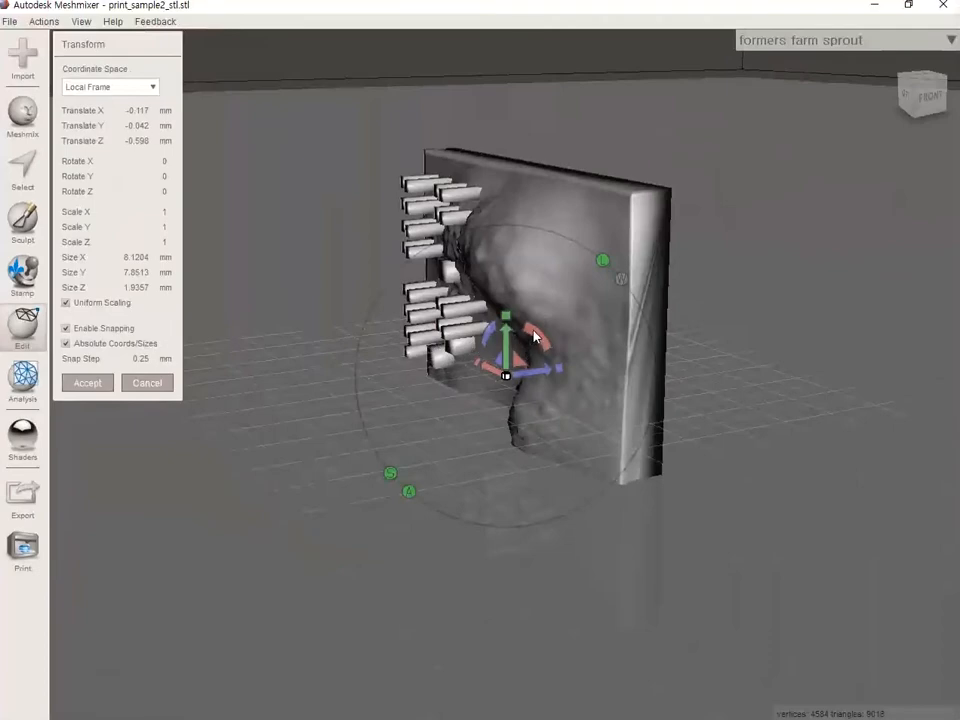
left_click_drag(534, 337, 587, 430)
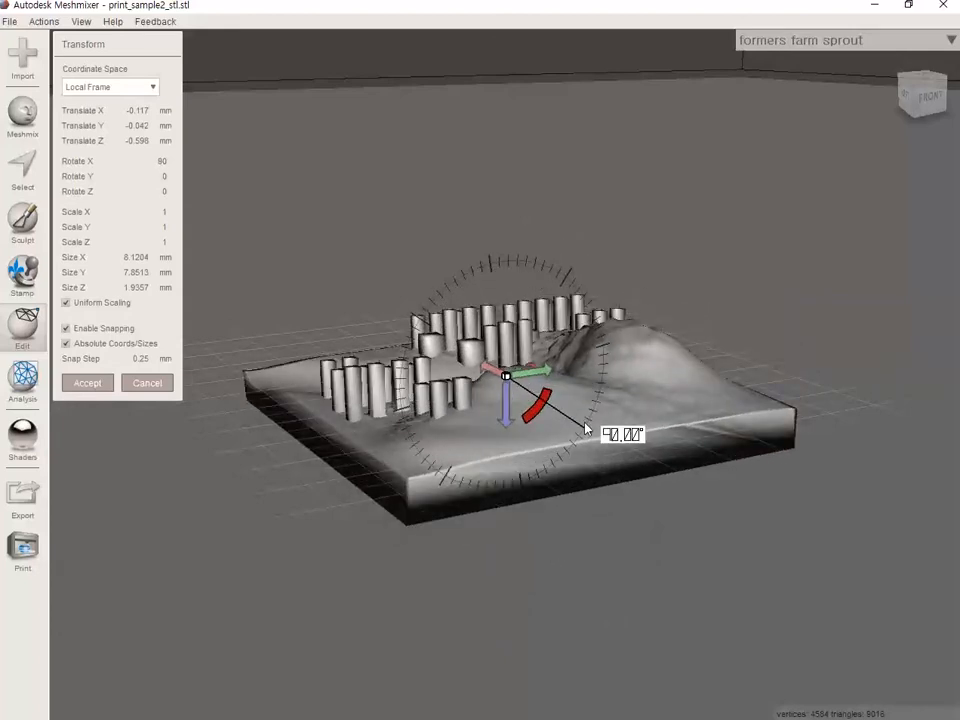
left_click_drag(587, 430, 587, 429)
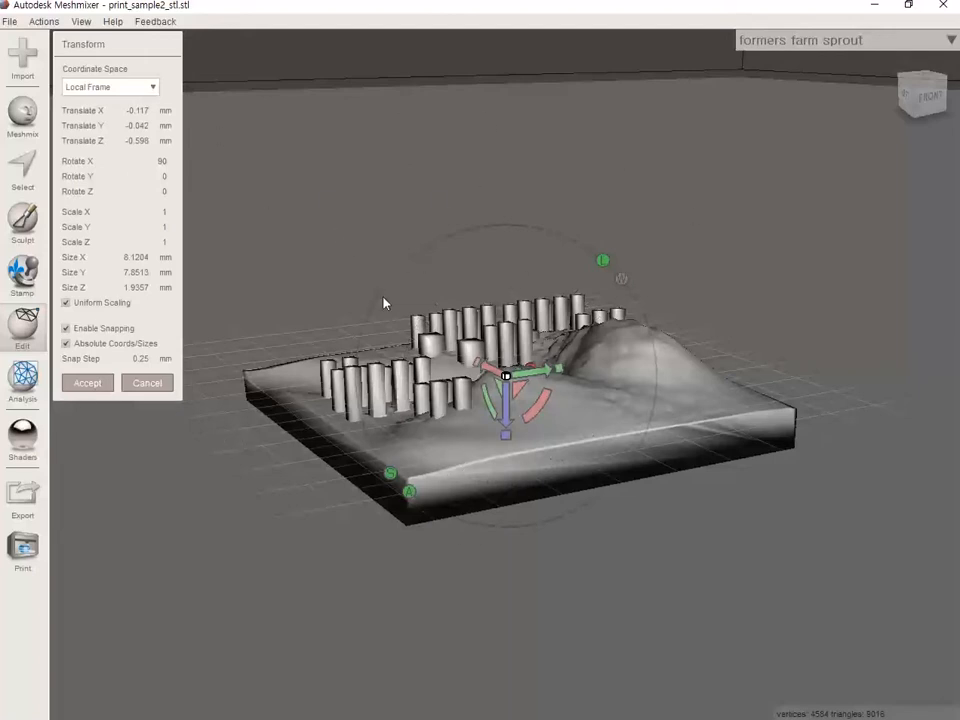
left_click_drag(507, 420, 510, 370)
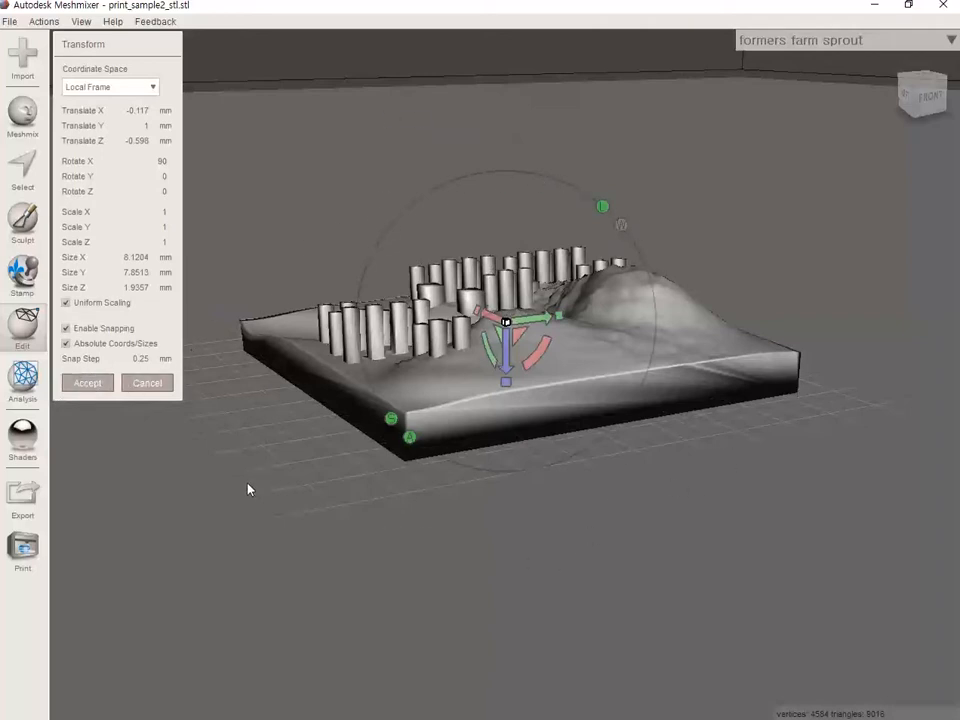
left_click(92, 386)
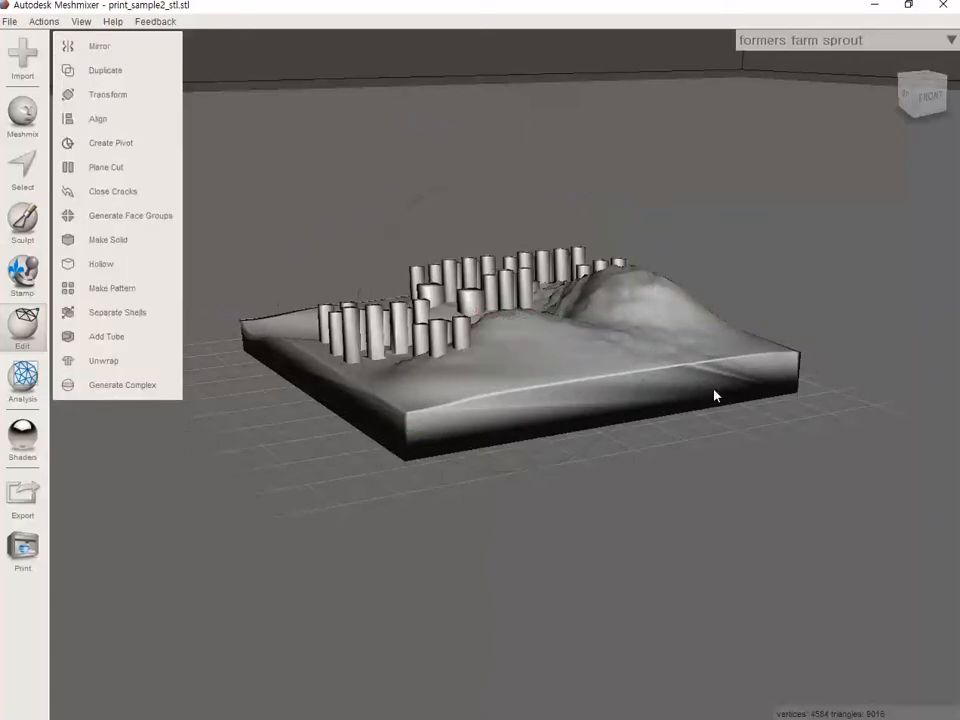
right_click_drag(568, 489, 604, 499)
scroll(604, 499, "up", 5)
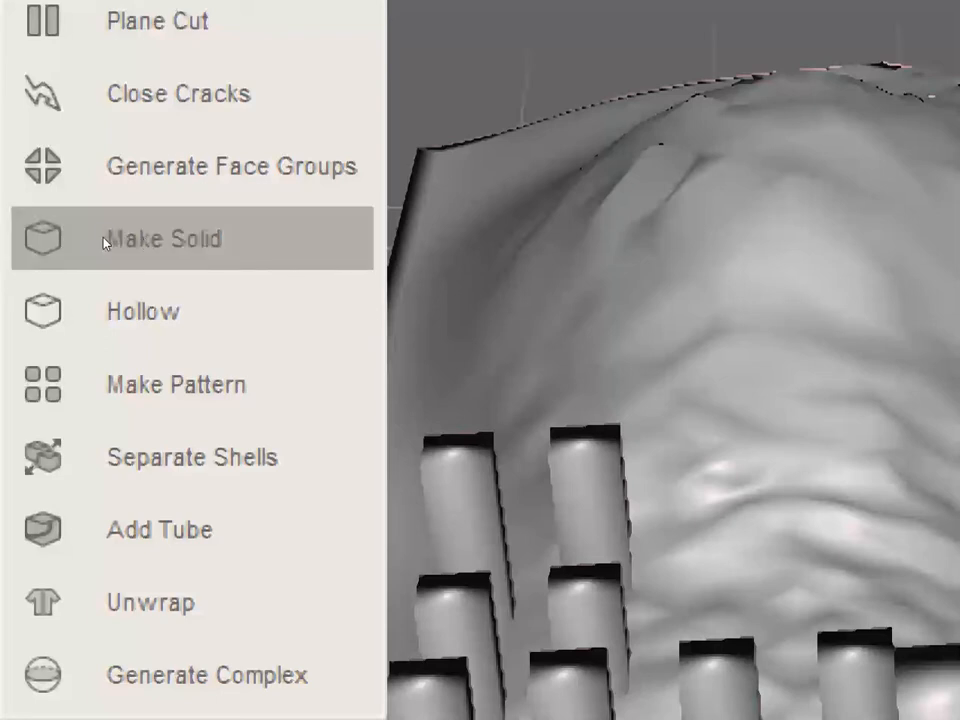
left_click(104, 242)
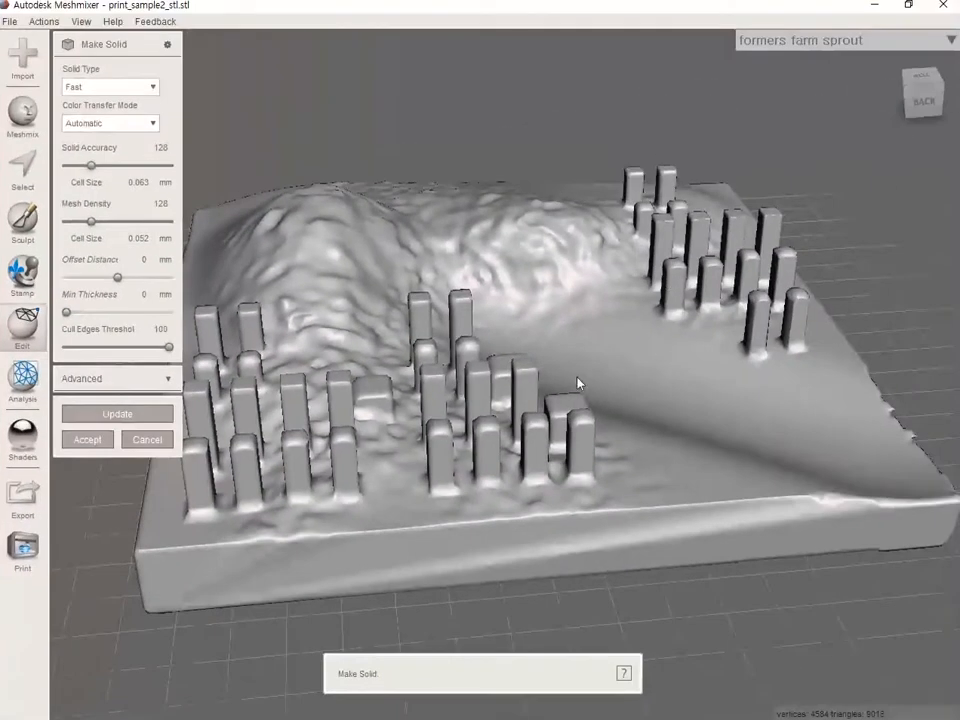
scroll(477, 455, "up", 5)
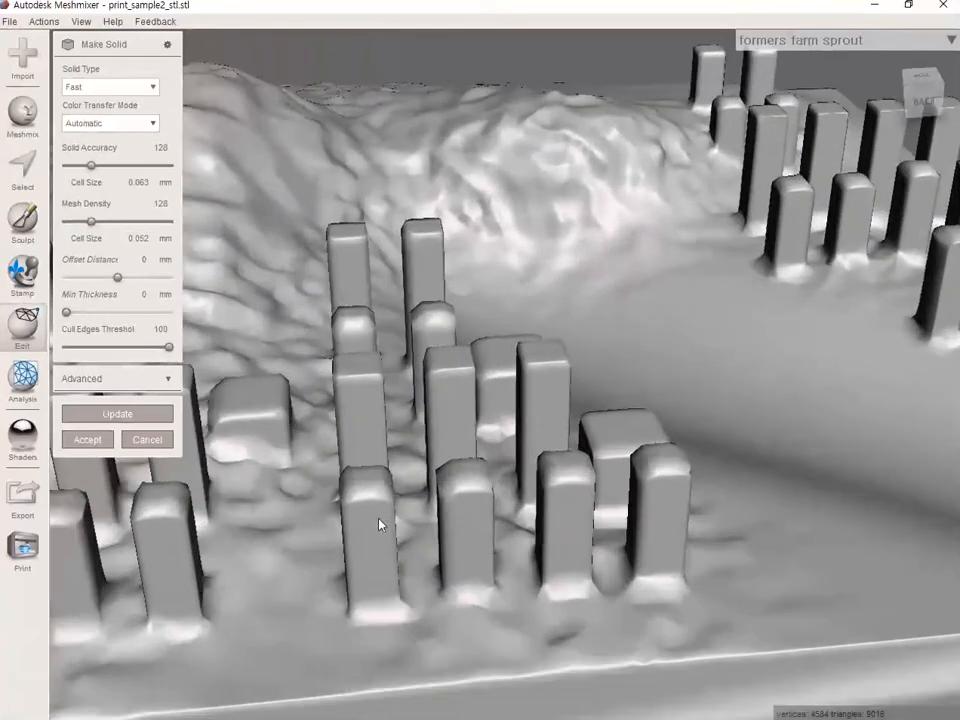
right_click_drag(517, 414, 529, 413)
right_click_drag(633, 393, 591, 374)
scroll(812, 497, "up", 4)
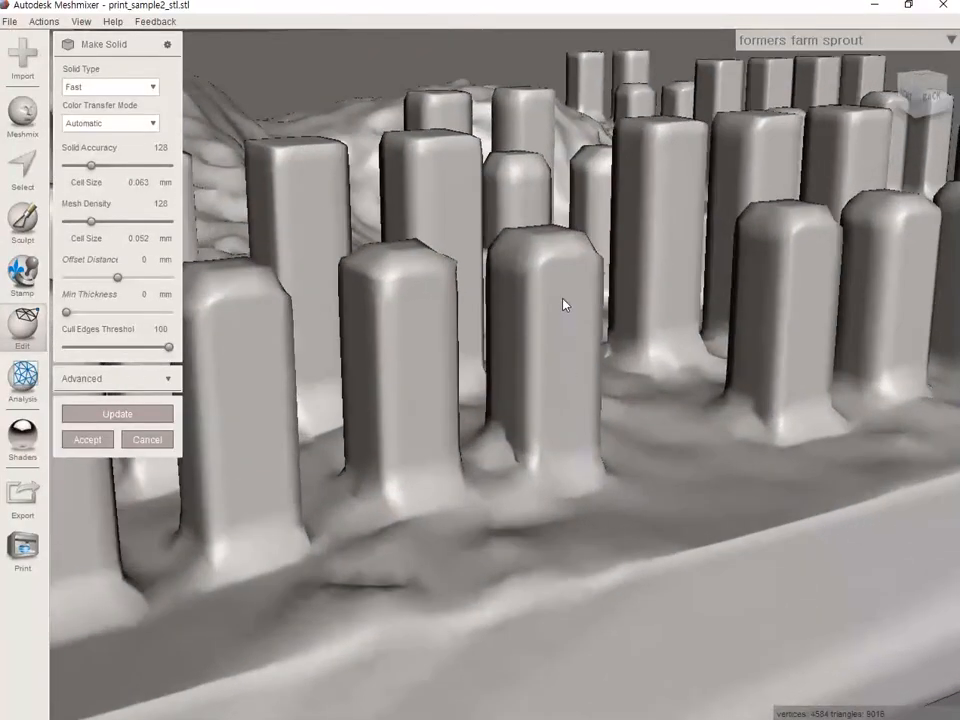
left_click(147, 440)
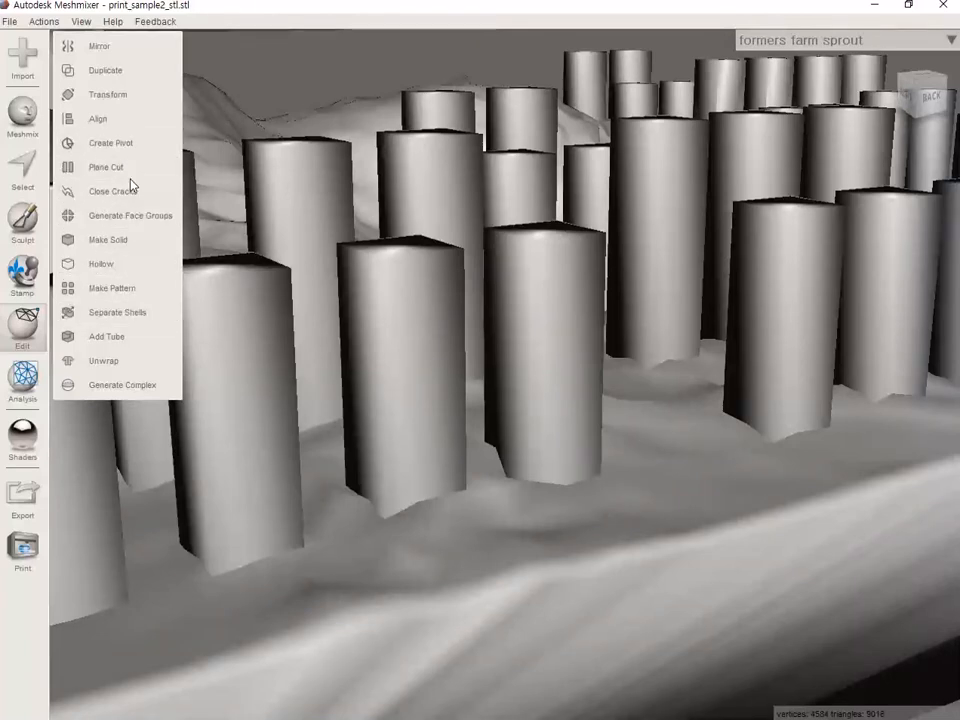
Start Make Solid on the model with the Sharp Edge Preserve solid type and update the preview
left_click(110, 240)
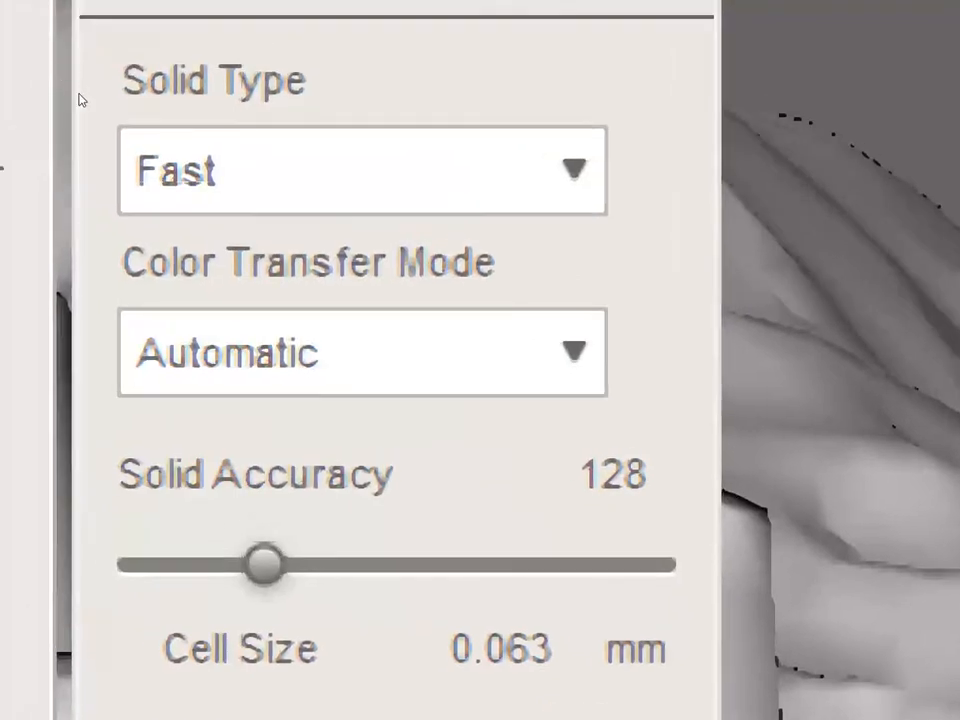
left_click(362, 170)
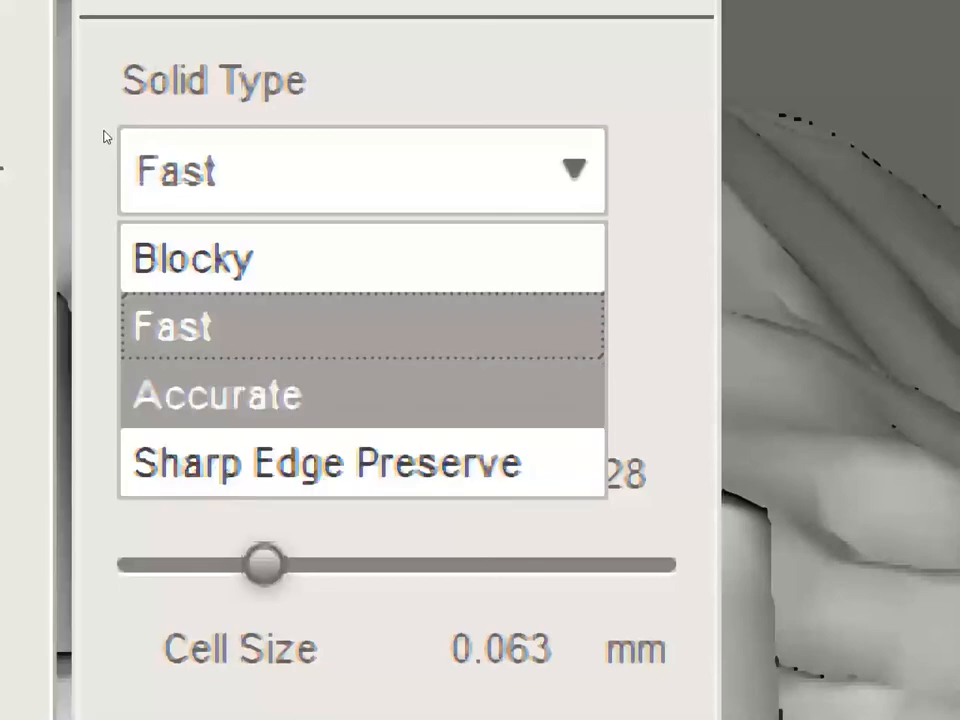
key("Return")
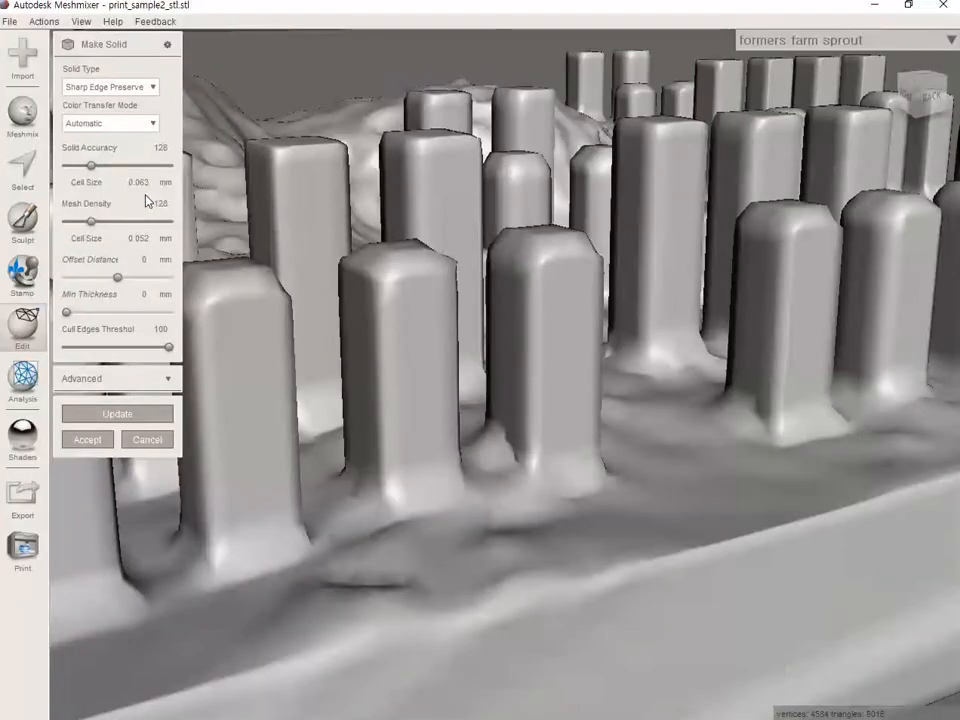
left_click(103, 414)
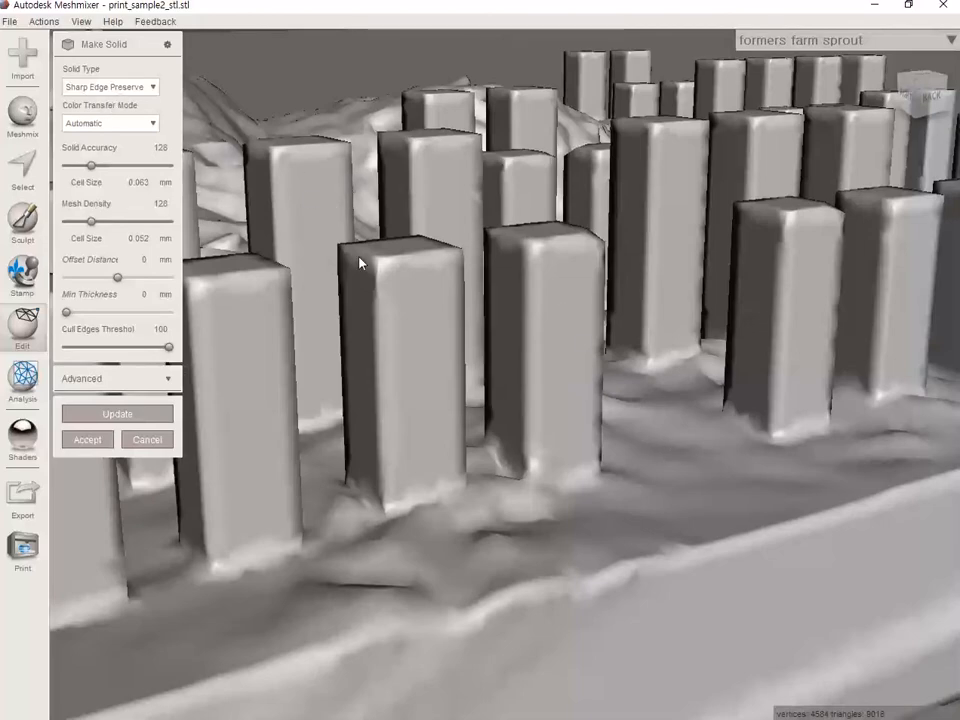
Set both the Solid Accuracy and the Mesh Density of the Make Solid operation to 256
right_click_drag(473, 277, 621, 504)
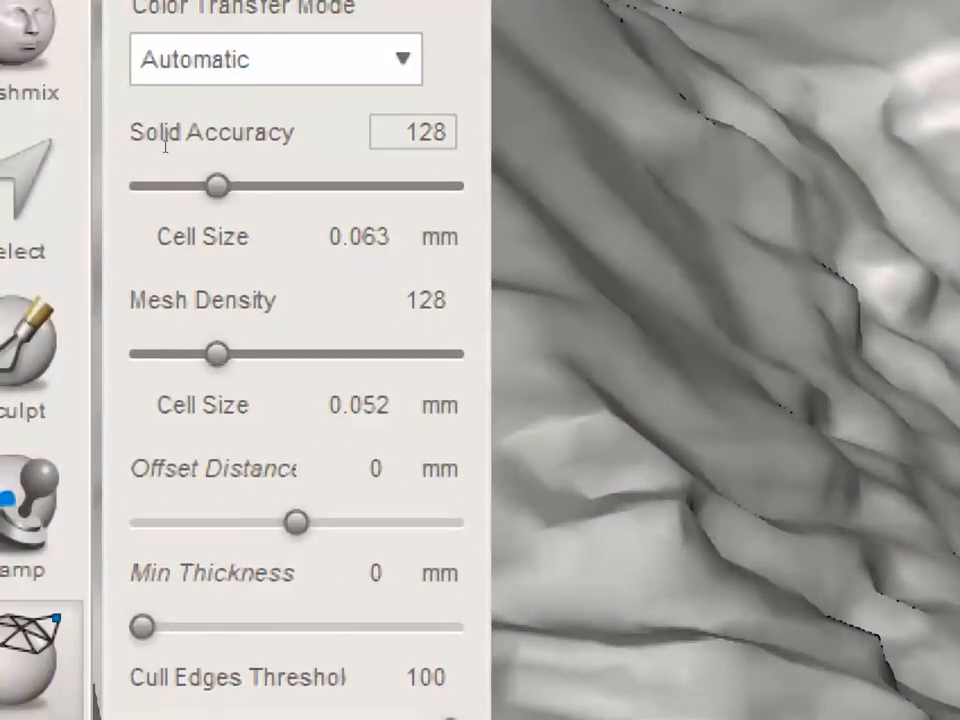
left_click(434, 132)
left_click_drag(404, 132, 448, 132)
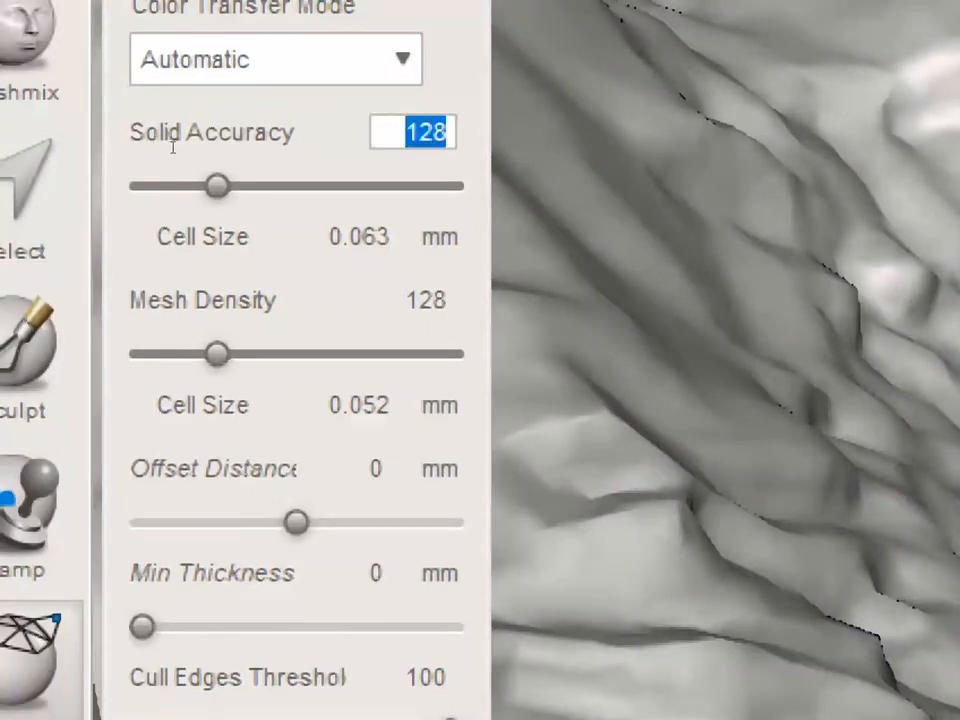
type("256")
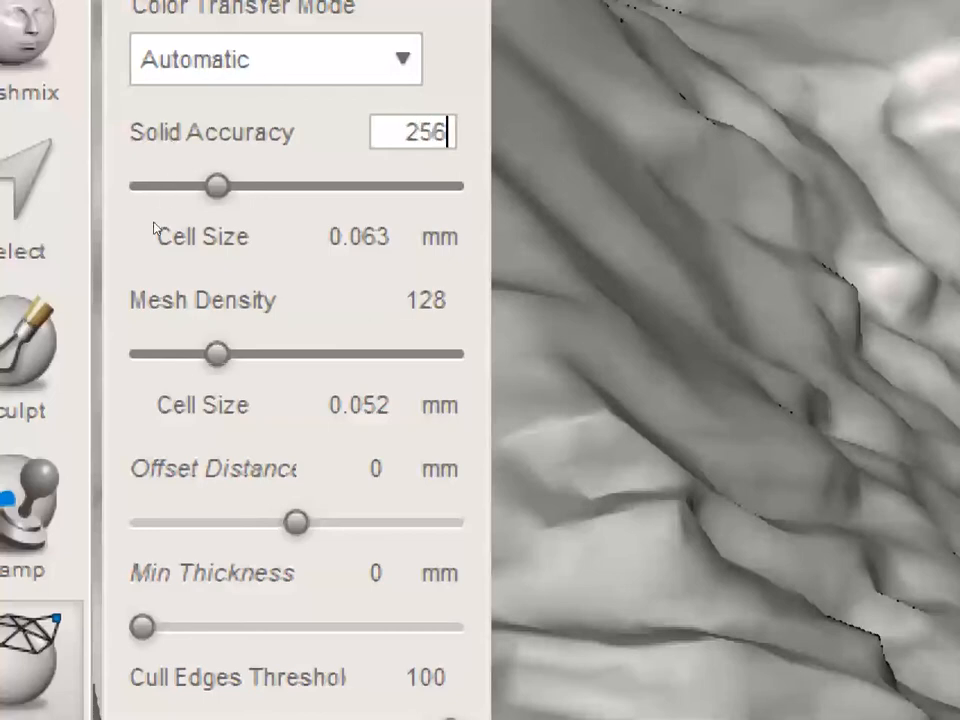
key("Tab")
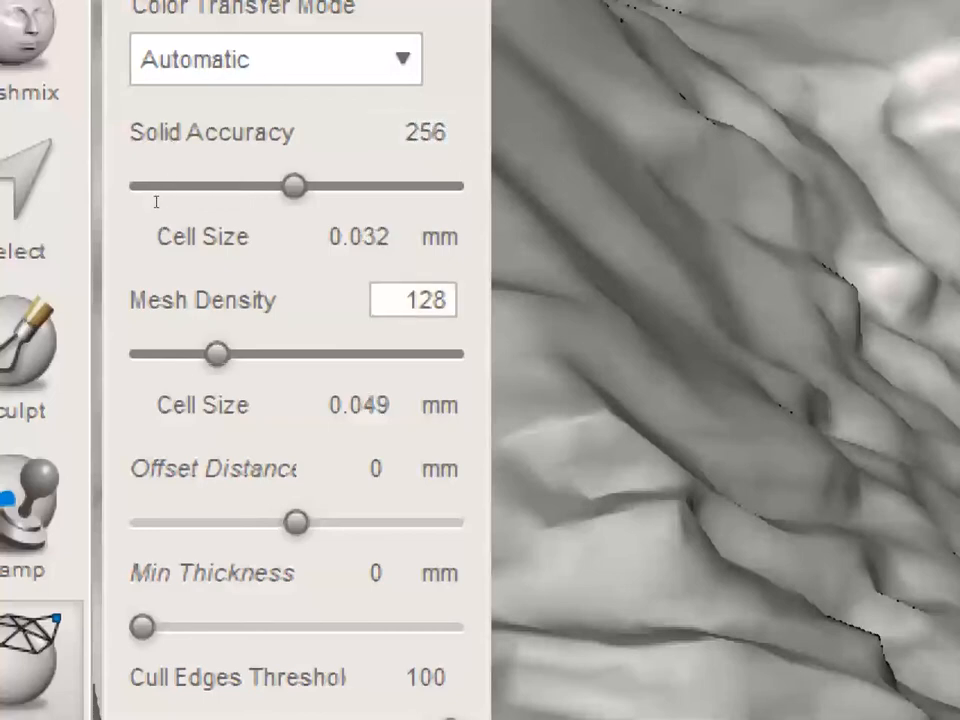
key("shift+End")
type("256")
key("Return")
left_click(433, 300)
left_click_drag(405, 300, 450, 300)
type("256")
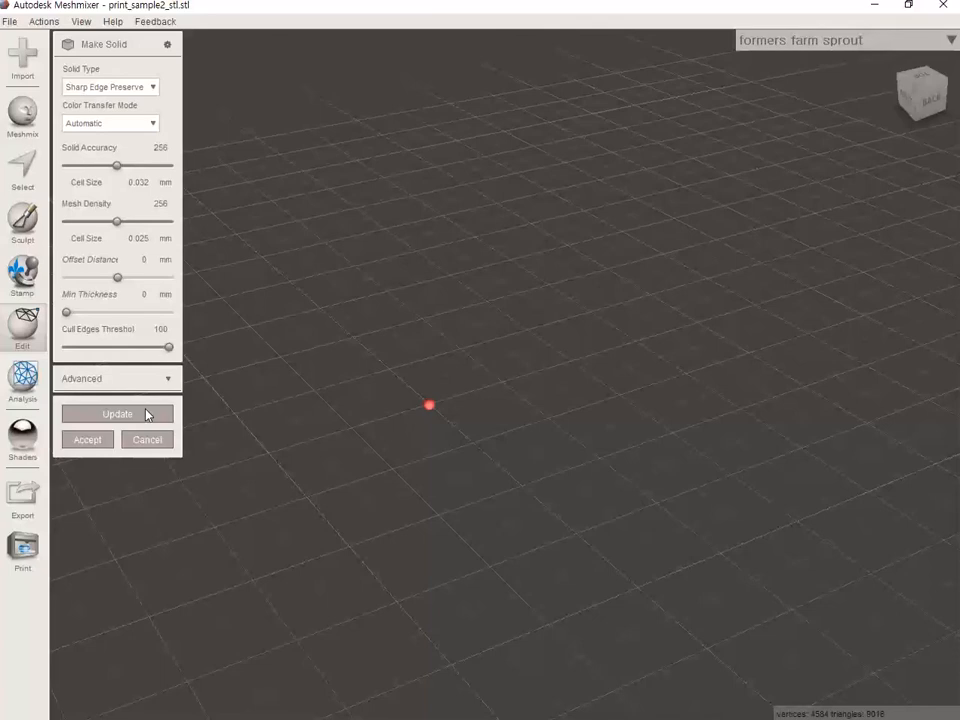
Update the Make Solid preview, inspect the terrain and building edges, and accept the solid
left_click(147, 414)
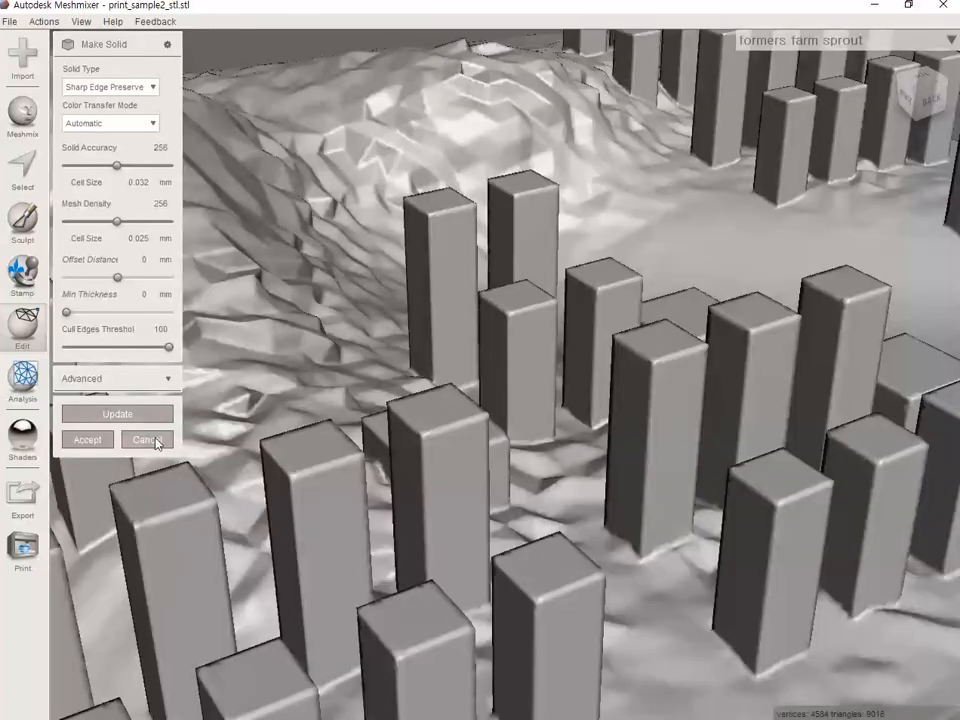
right_click_drag(494, 430, 504, 482)
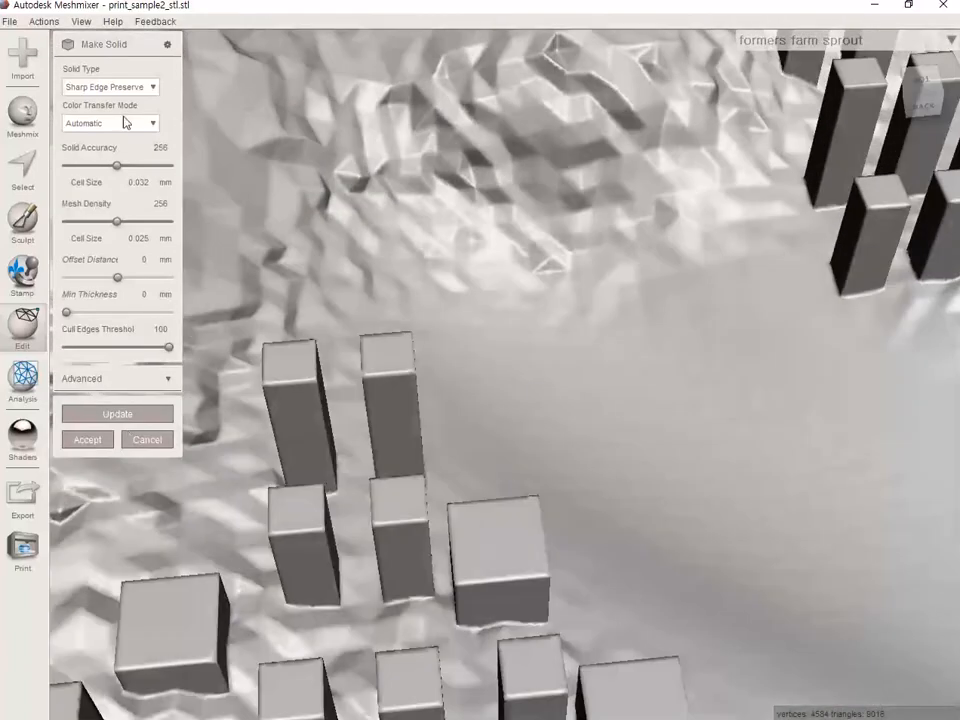
left_click(88, 440)
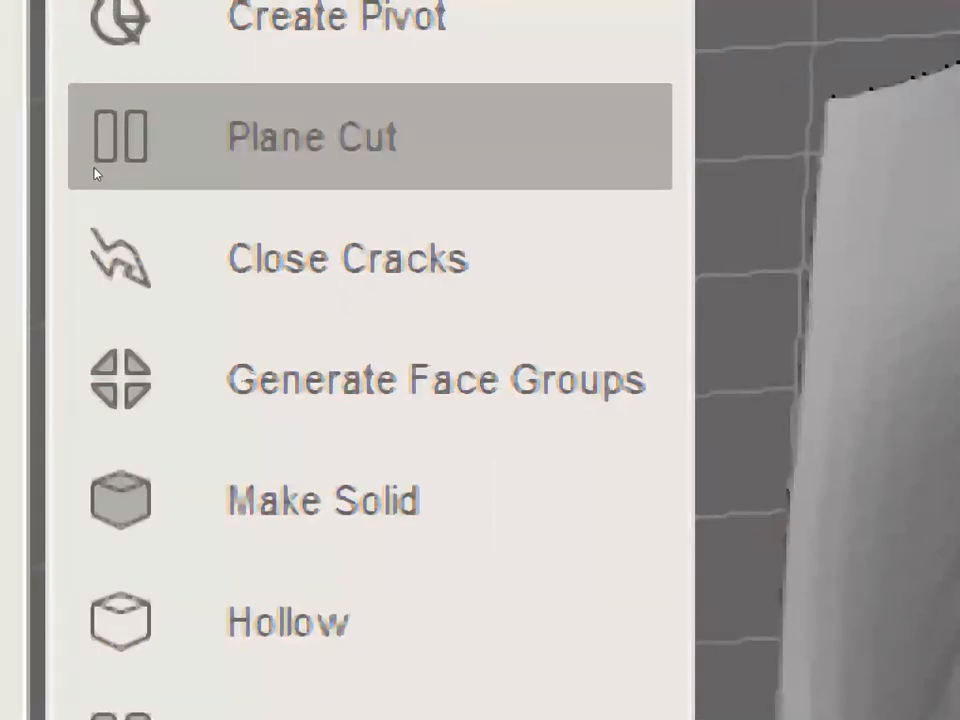
Start a Plane Cut on the solid model with the Slice (Keep Both) cut type
left_click(94, 174)
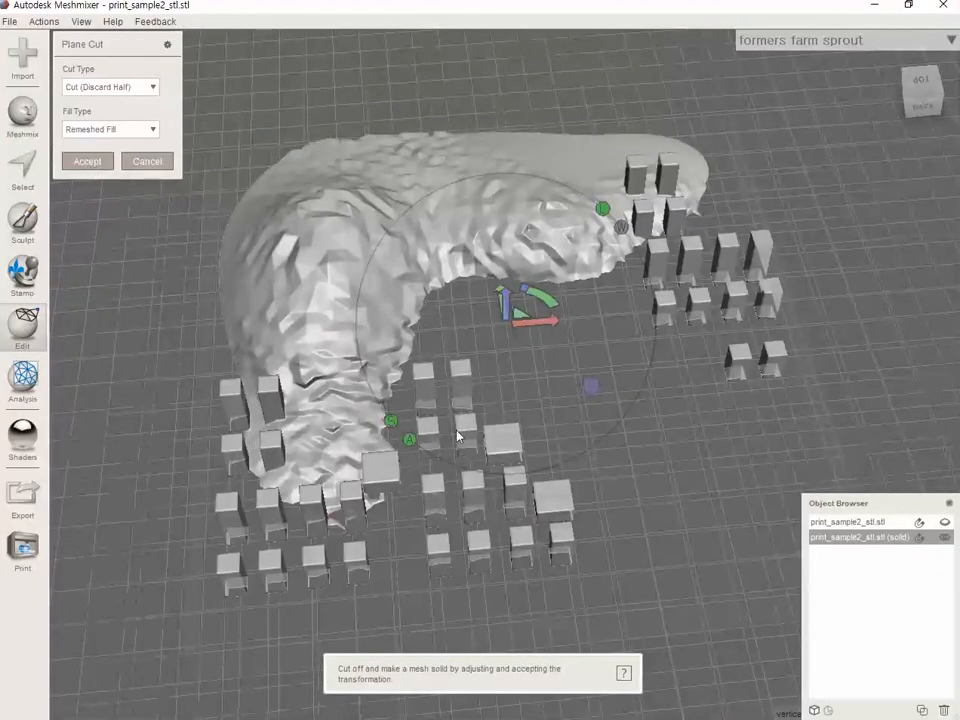
right_click_drag(265, 380, 169, 394)
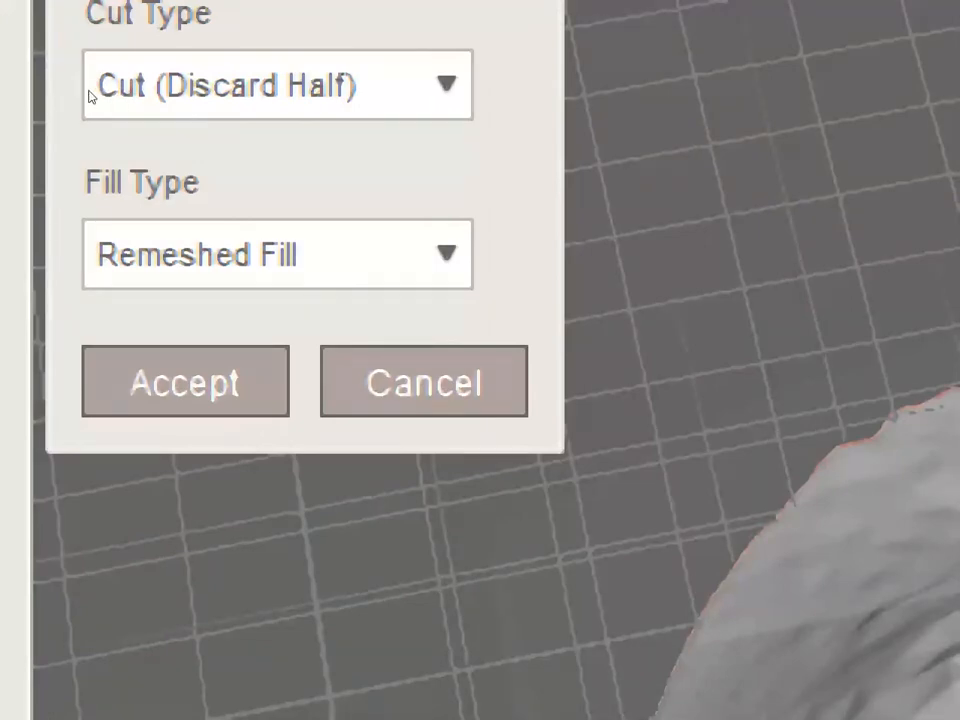
left_click(90, 95)
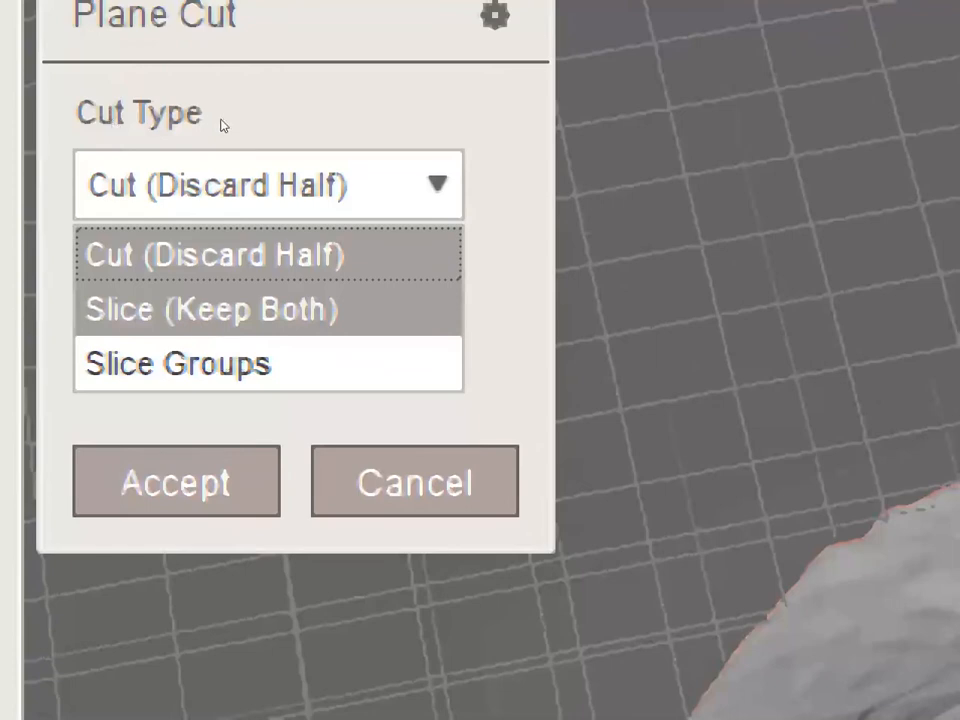
key("Return")
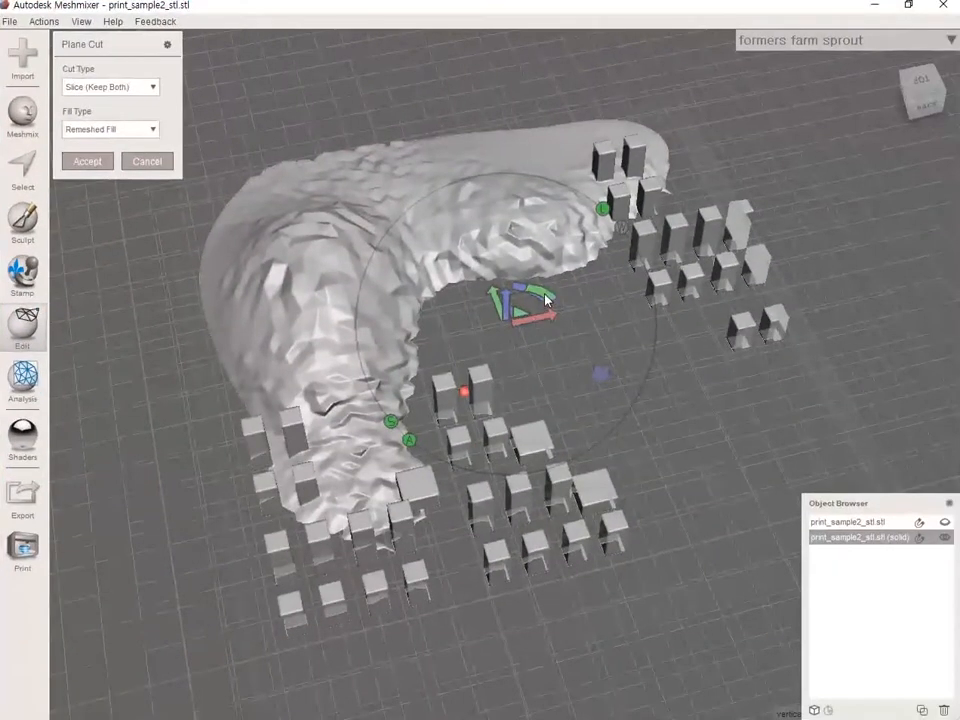
Rotate the cutting plane upright, shift it so it divides the terrain through the building cluster, and accept the slice
left_click_drag(545, 298, 597, 291)
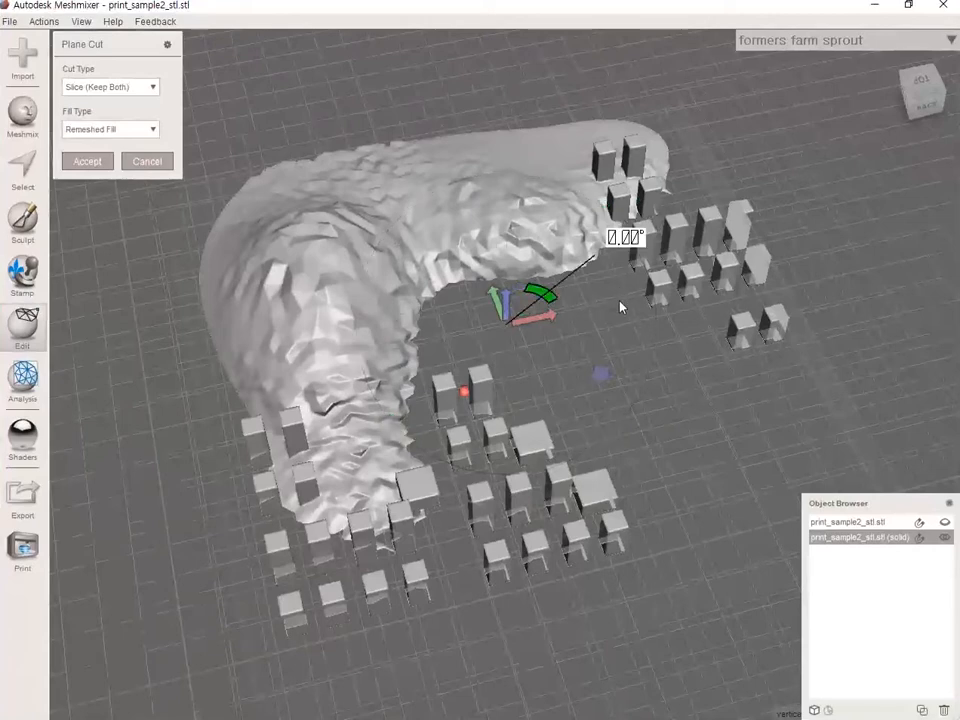
left_click_drag(528, 396, 575, 366)
left_click_drag(545, 343, 593, 355)
right_click_drag(733, 244, 500, 400)
left_click_drag(547, 343, 599, 383)
right_click_drag(669, 543, 606, 574)
left_click_drag(549, 323, 518, 336)
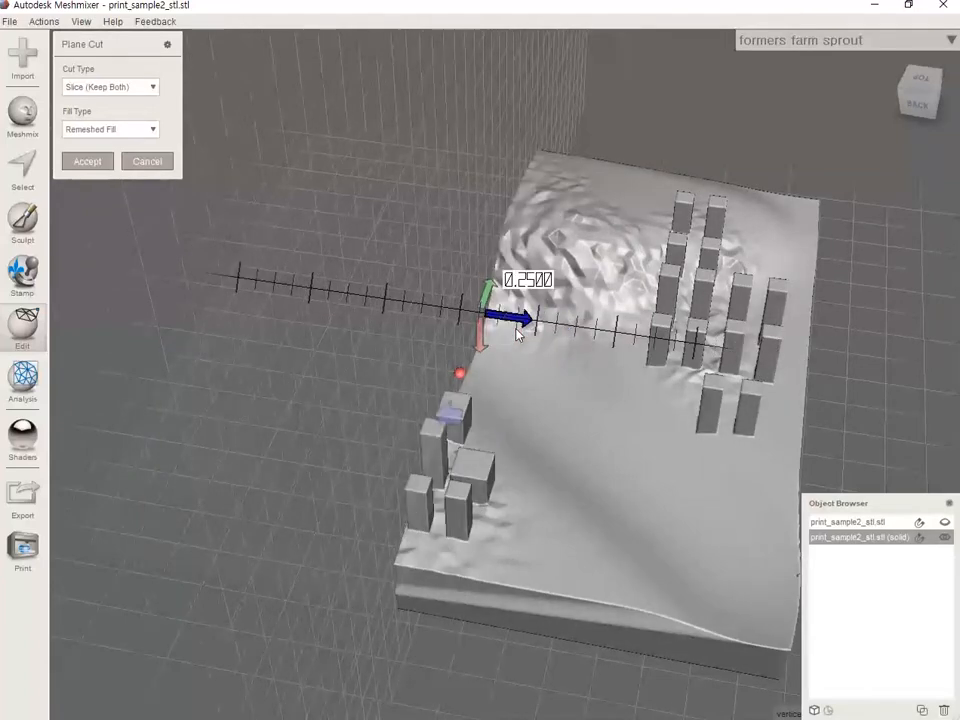
left_click_drag(525, 376, 502, 385)
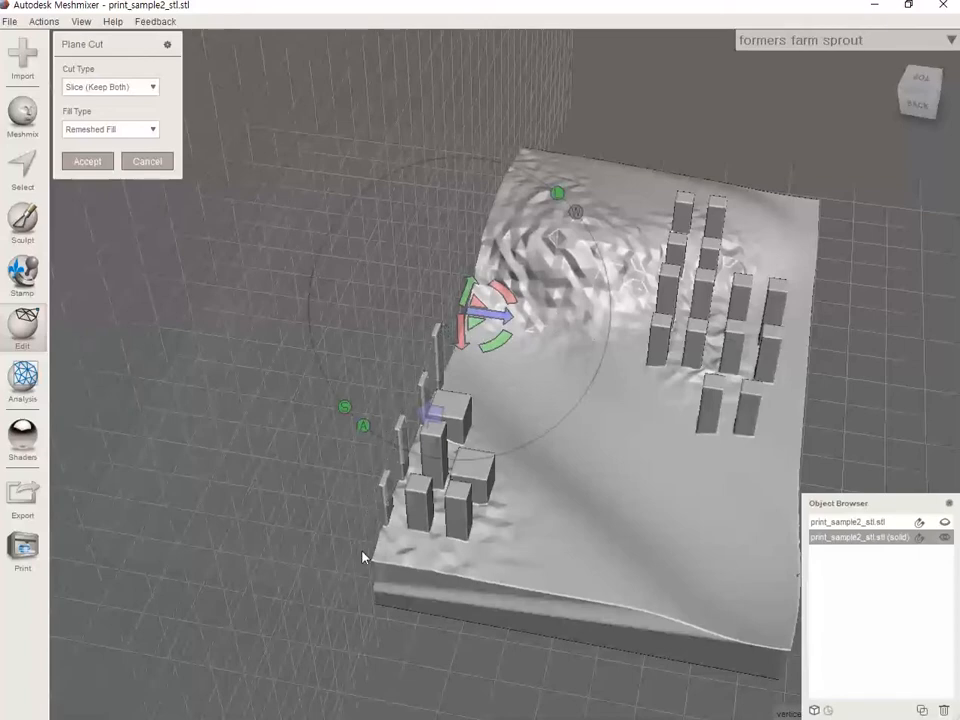
left_click(84, 163)
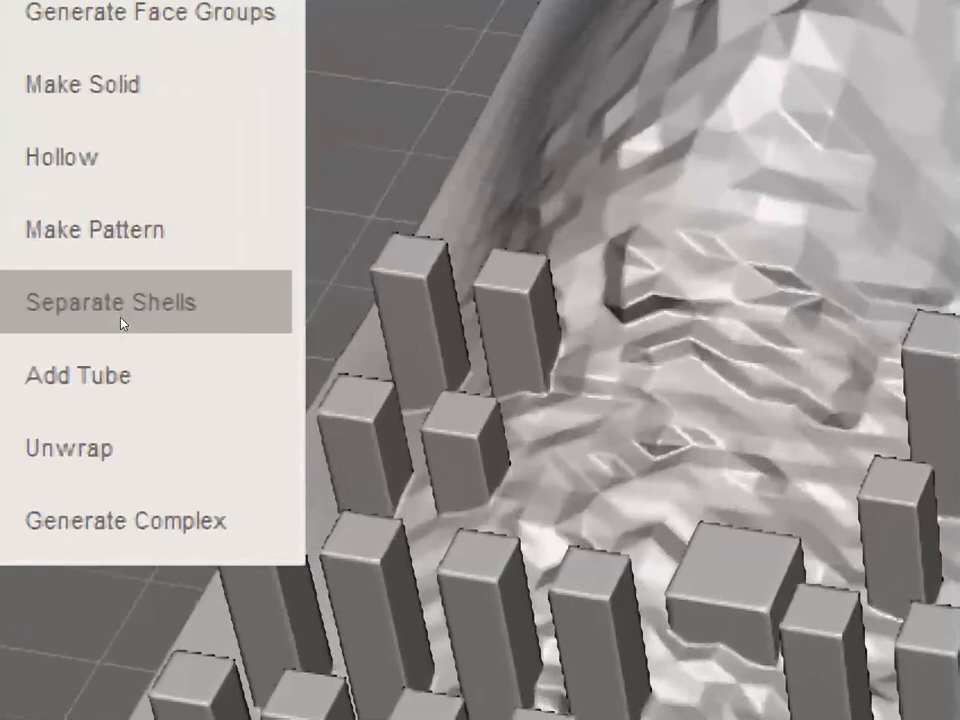
Separate the sliced model into shells, move the hill-and-buildings shell away from the other half to Z 2 mm, and accept
left_click(121, 320)
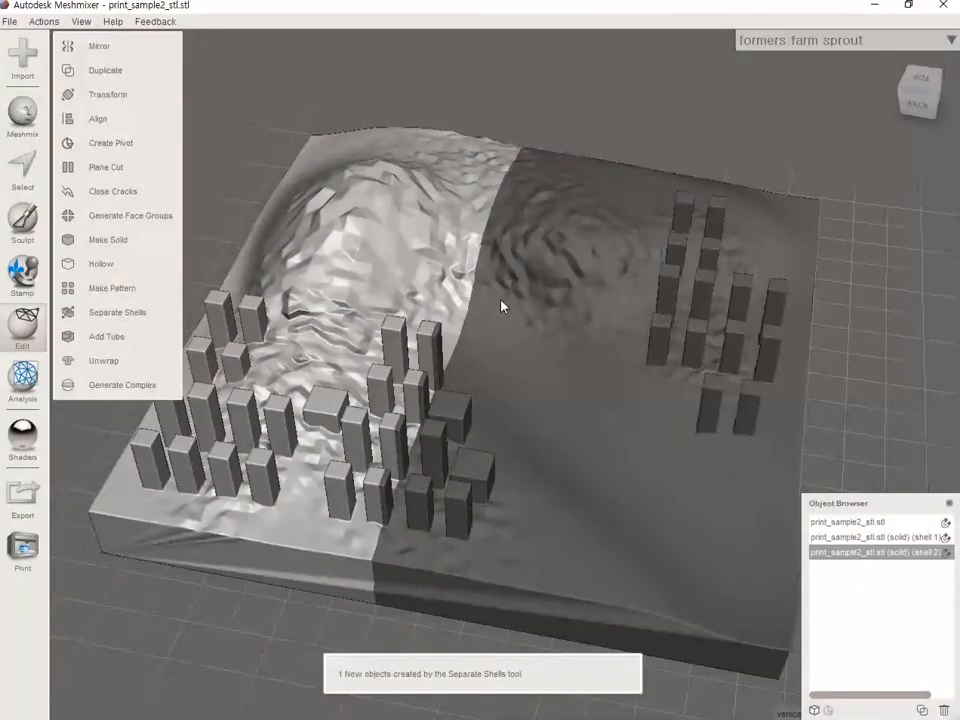
left_click(84, 94)
left_click_drag(300, 285, 360, 618)
right_click_drag(360, 618, 367, 547)
scroll(367, 547, "up", 6)
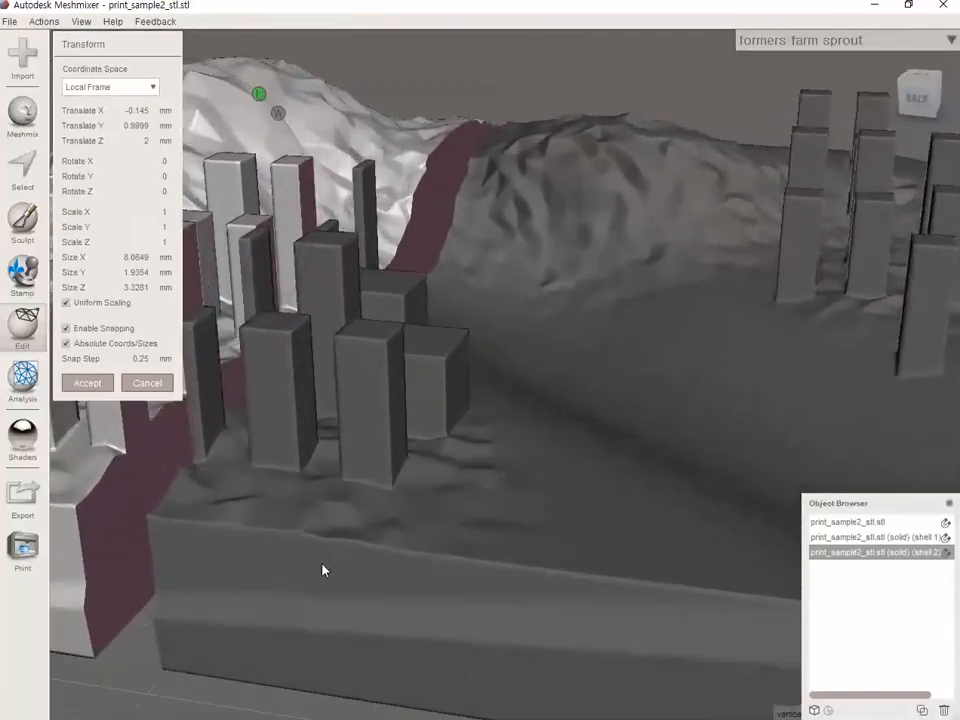
right_click_drag(157, 649, 411, 503)
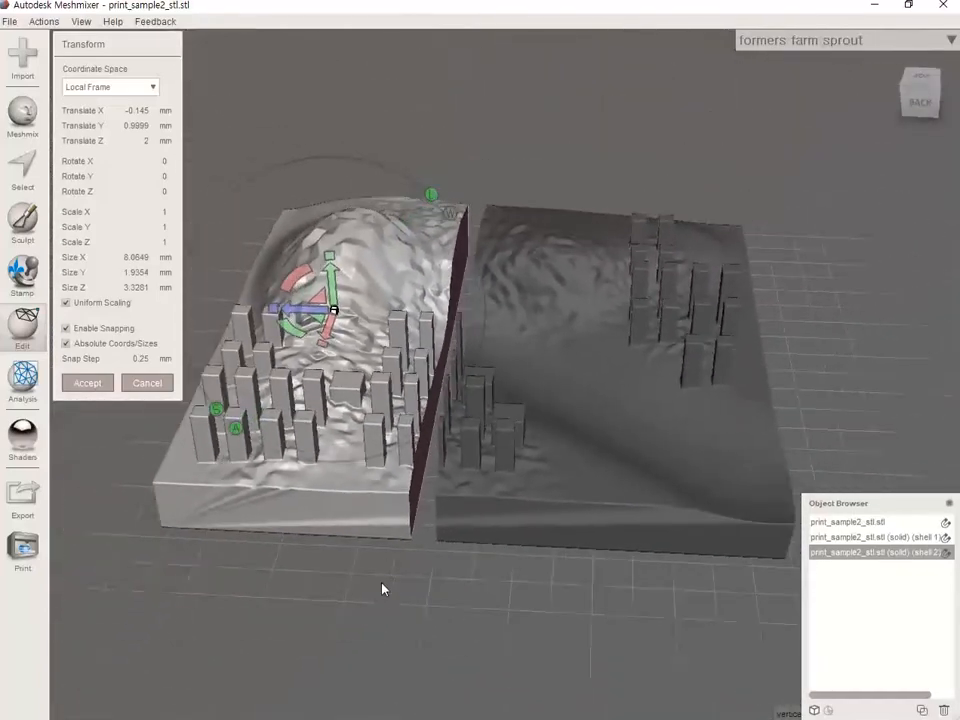
right_click_drag(499, 604, 591, 411)
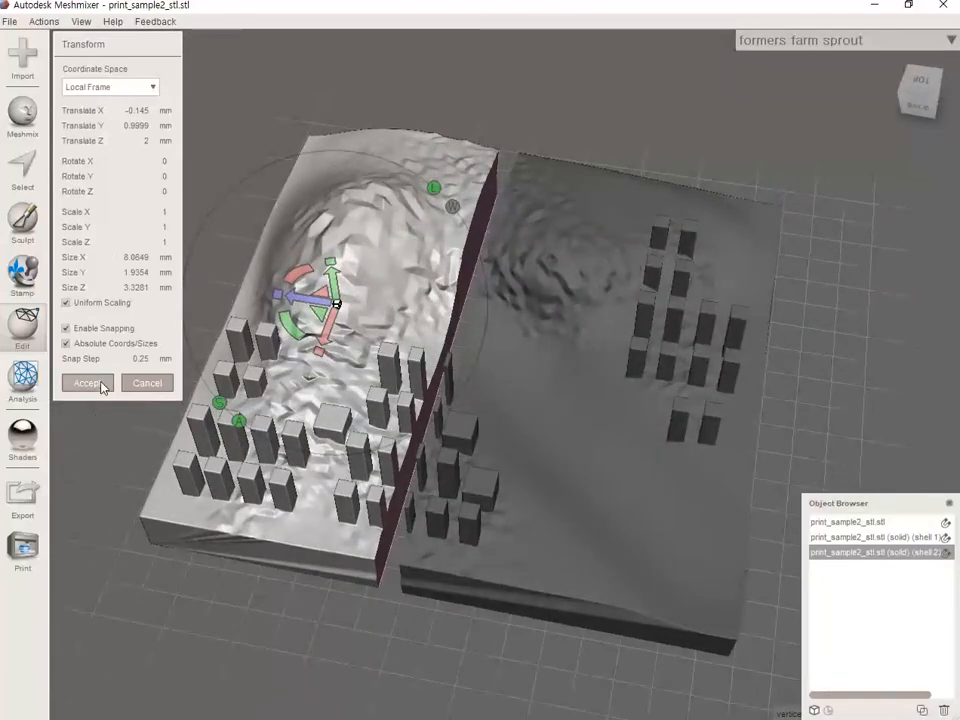
key("Return")
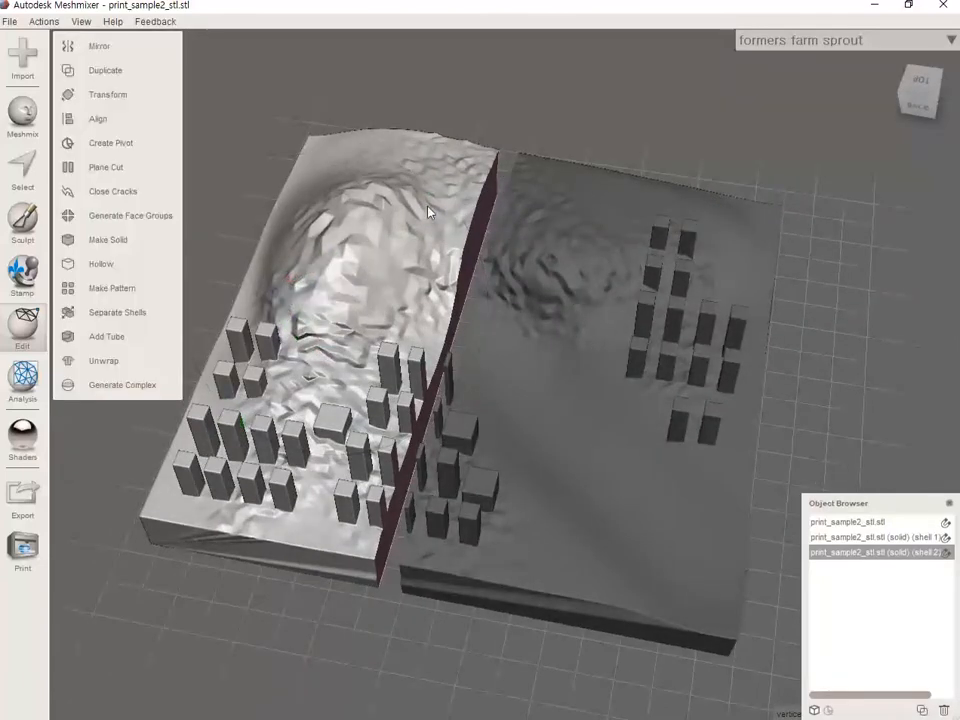
Start a Plane Cut on the separated shell and place the plane upright between the hill and the building cluster
left_click(69, 167)
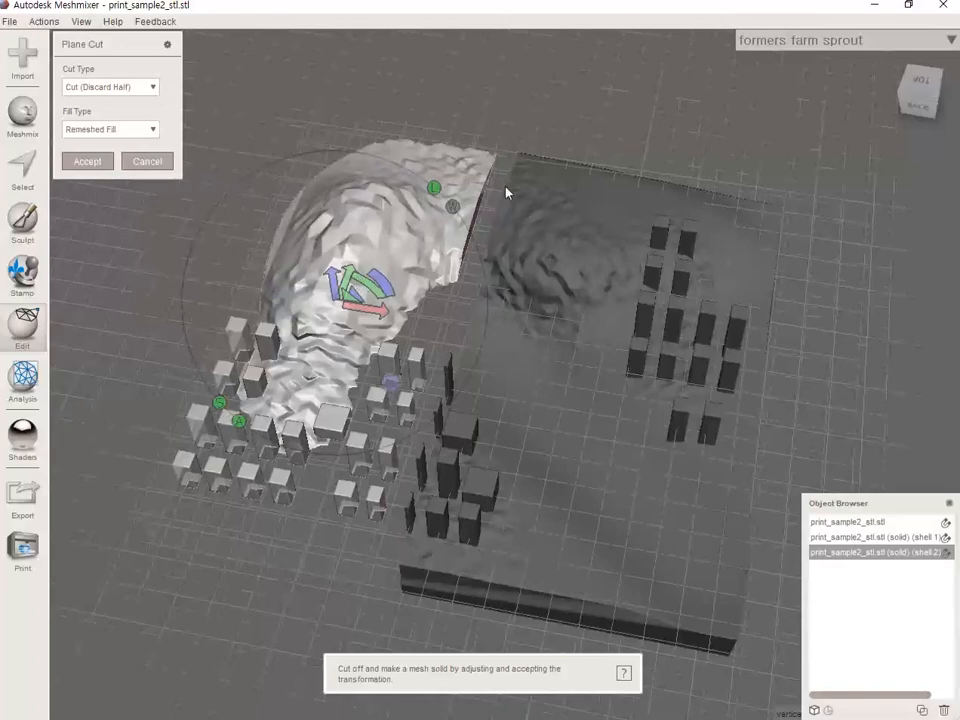
right_click_drag(549, 141, 478, 172)
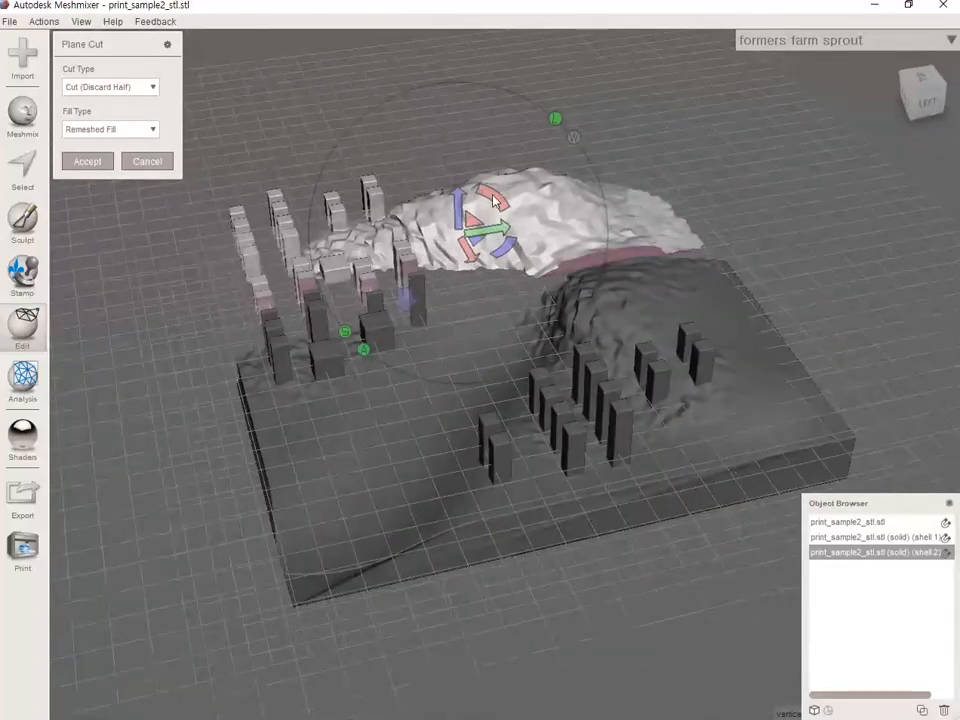
left_click_drag(491, 195, 501, 141)
left_click_drag(373, 155, 373, 183)
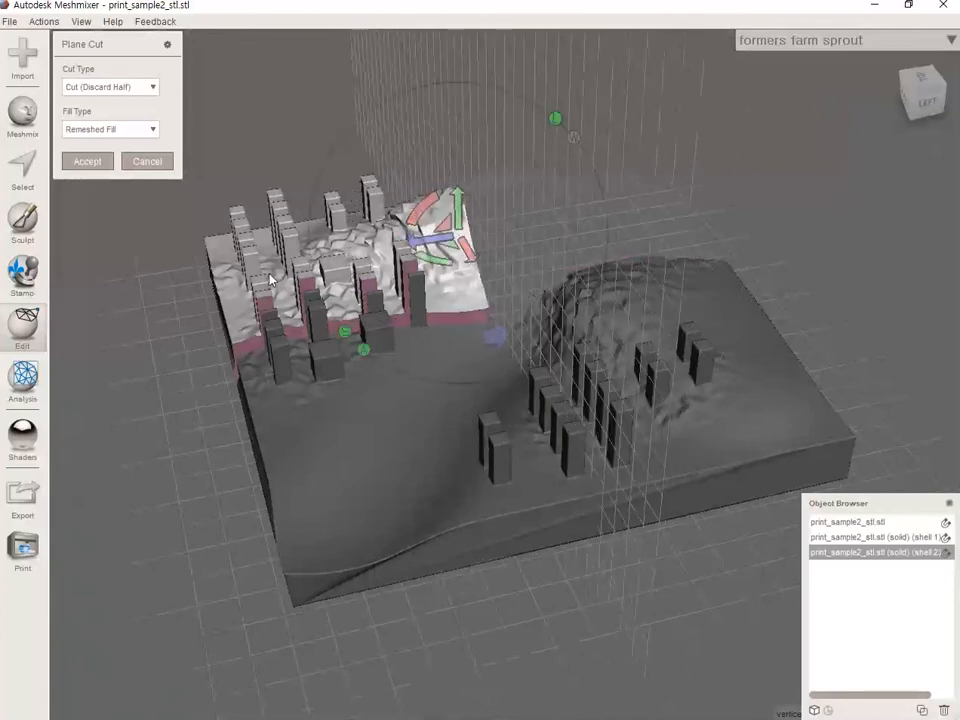
left_click_drag(427, 246, 358, 262)
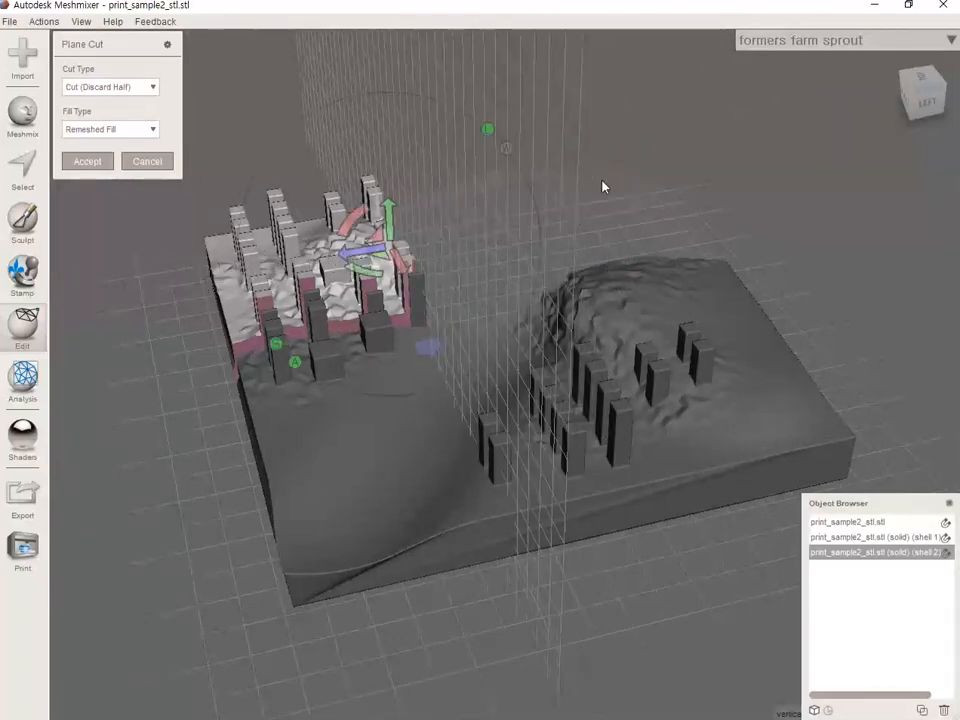
Set this plane cut's type to Slice (Keep Both) and accept it
left_click(87, 161)
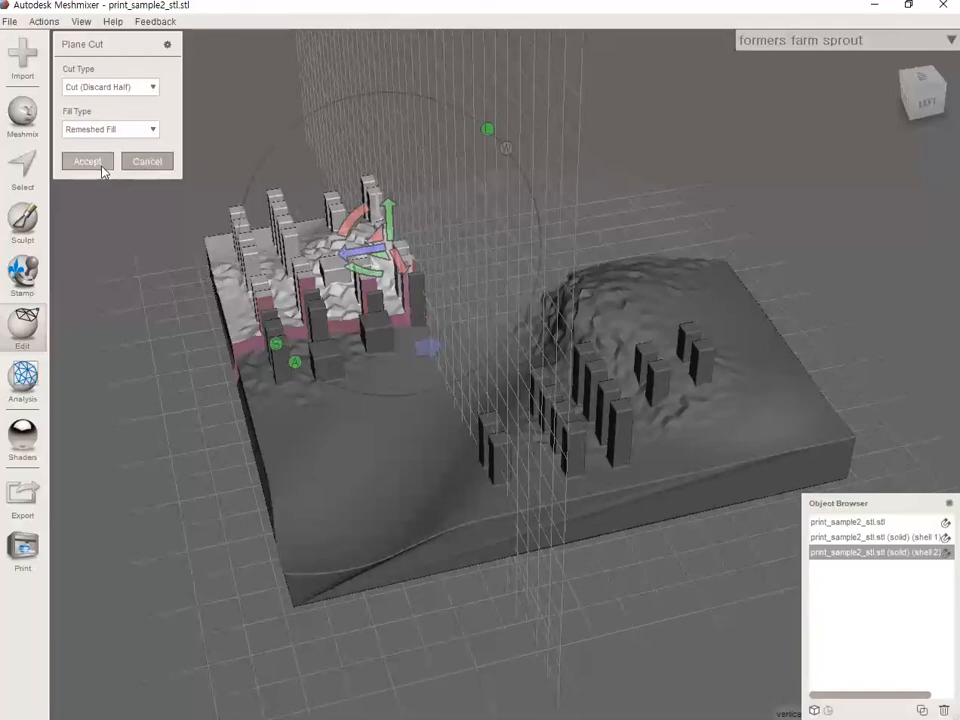
left_click(113, 87)
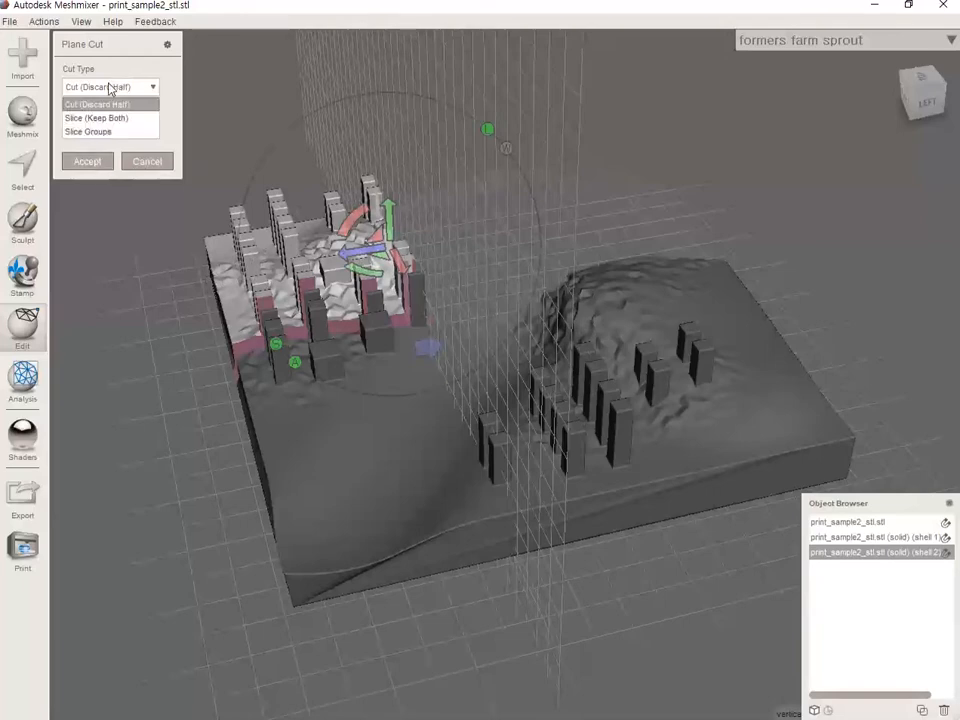
left_click(95, 118)
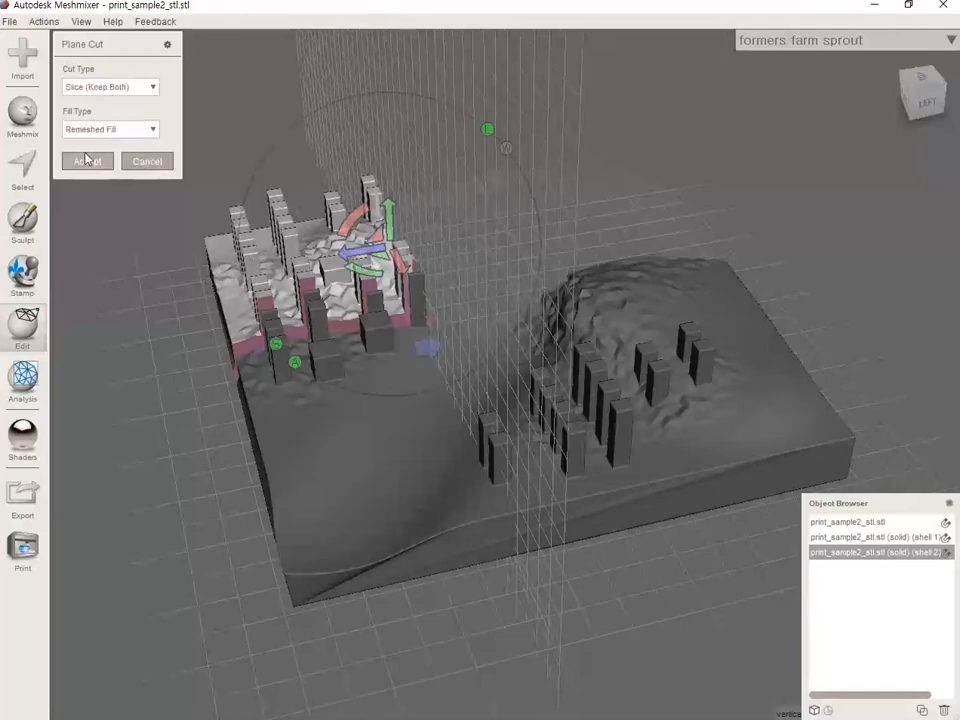
key("Return")
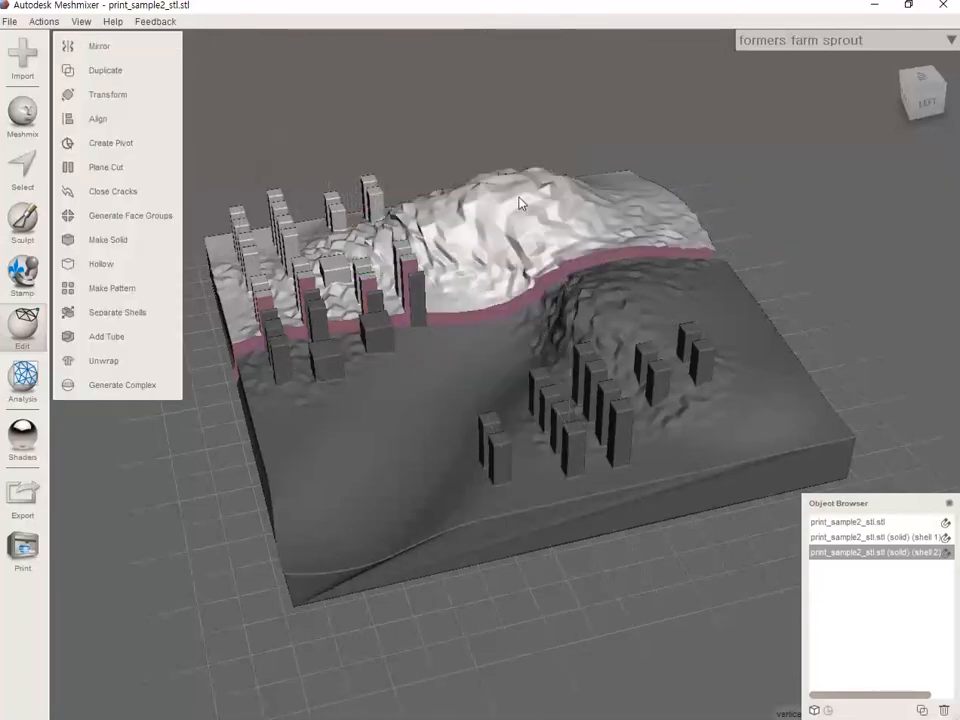
left_click(100, 94)
left_click_drag(425, 239, 402, 245)
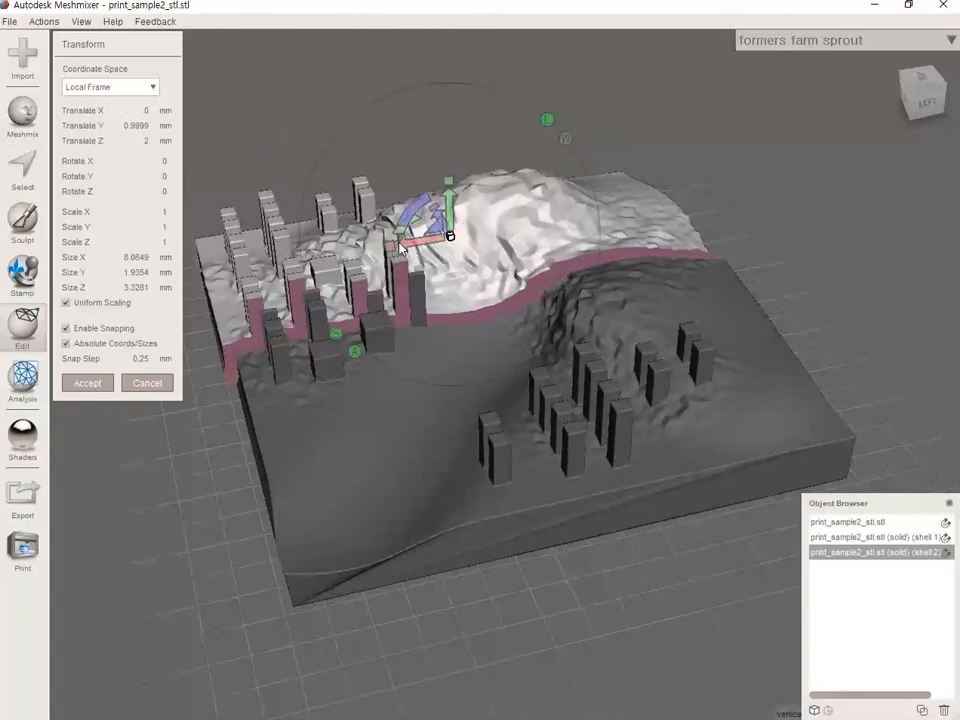
left_click(146, 383)
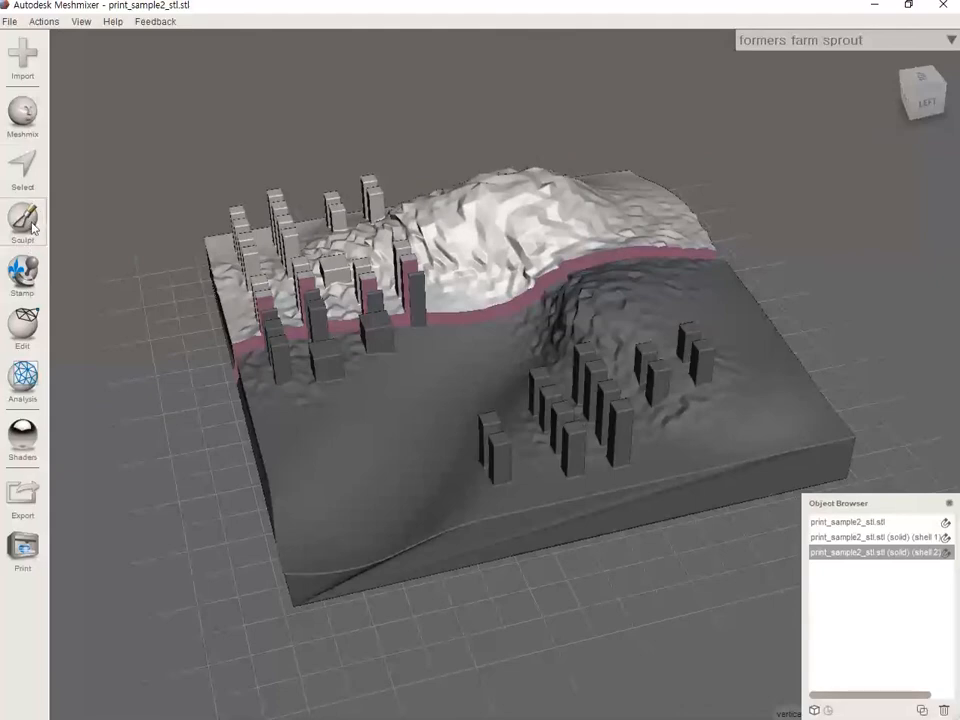
Separate the cut shell into two objects, move the hill piece away to X -0.5 mm, and accept the transform
mouse_move(37, 346)
left_click(131, 312)
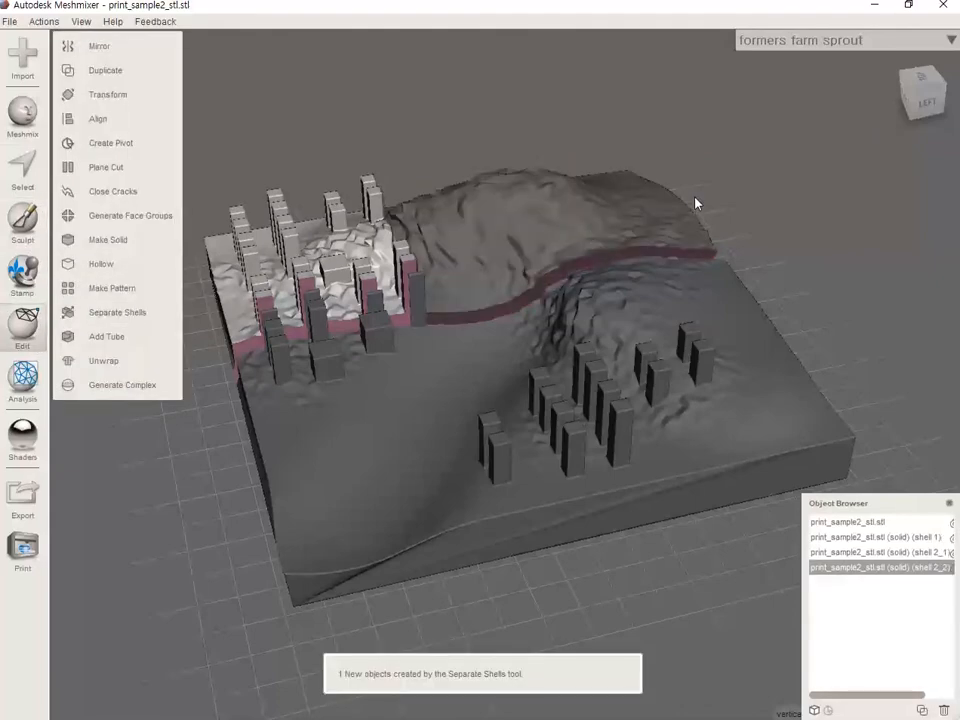
left_click(491, 208)
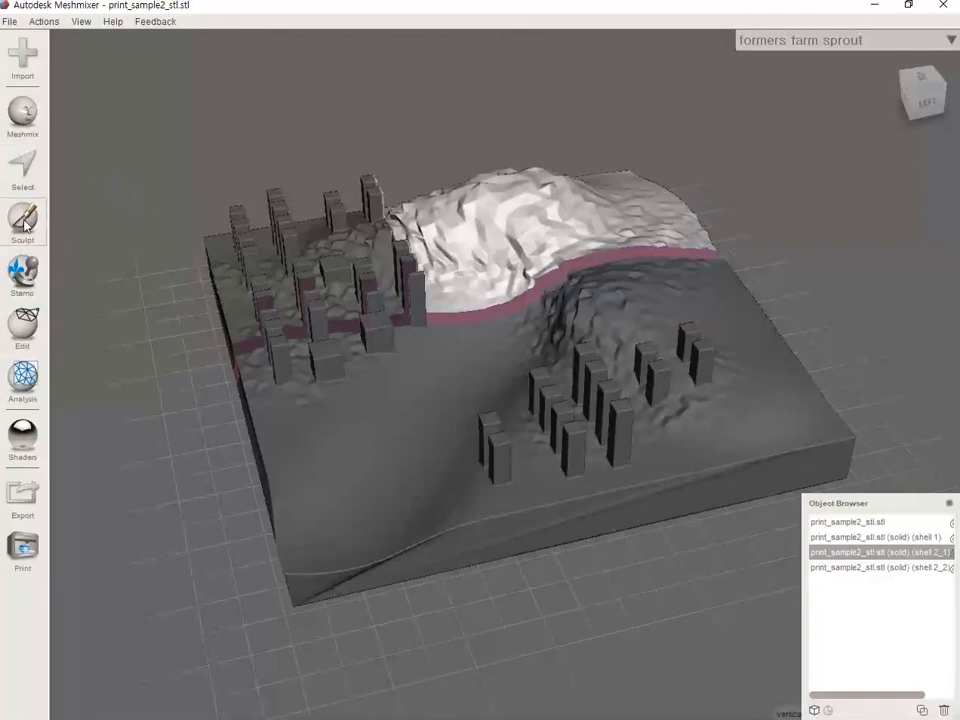
left_click(23, 326)
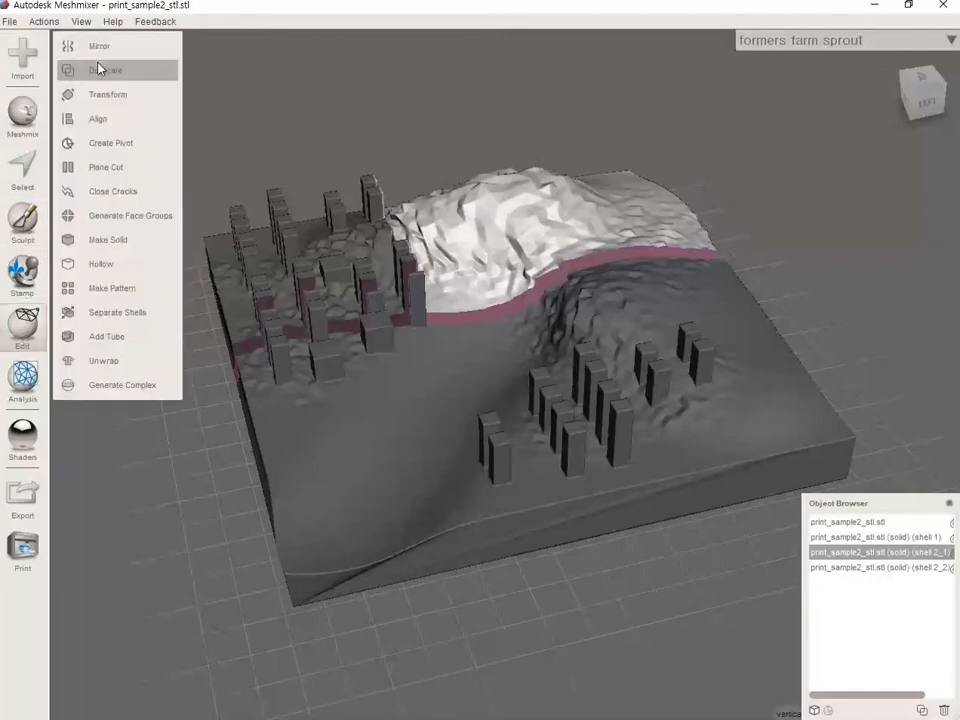
left_click(100, 94)
left_click_drag(418, 250, 439, 248)
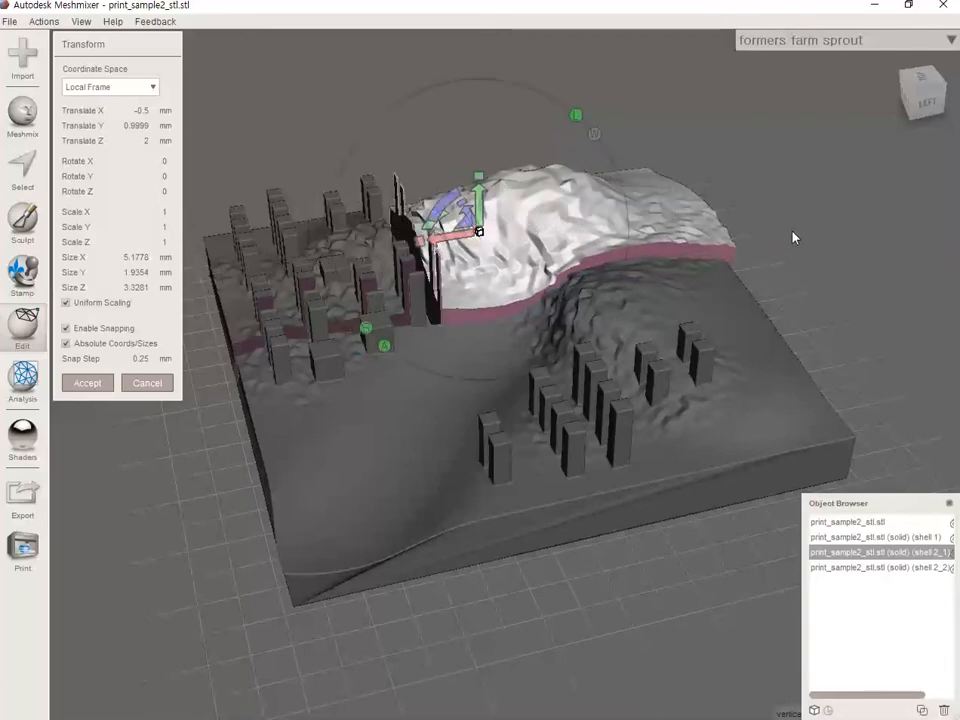
right_click_drag(798, 236, 690, 292)
left_click(87, 383)
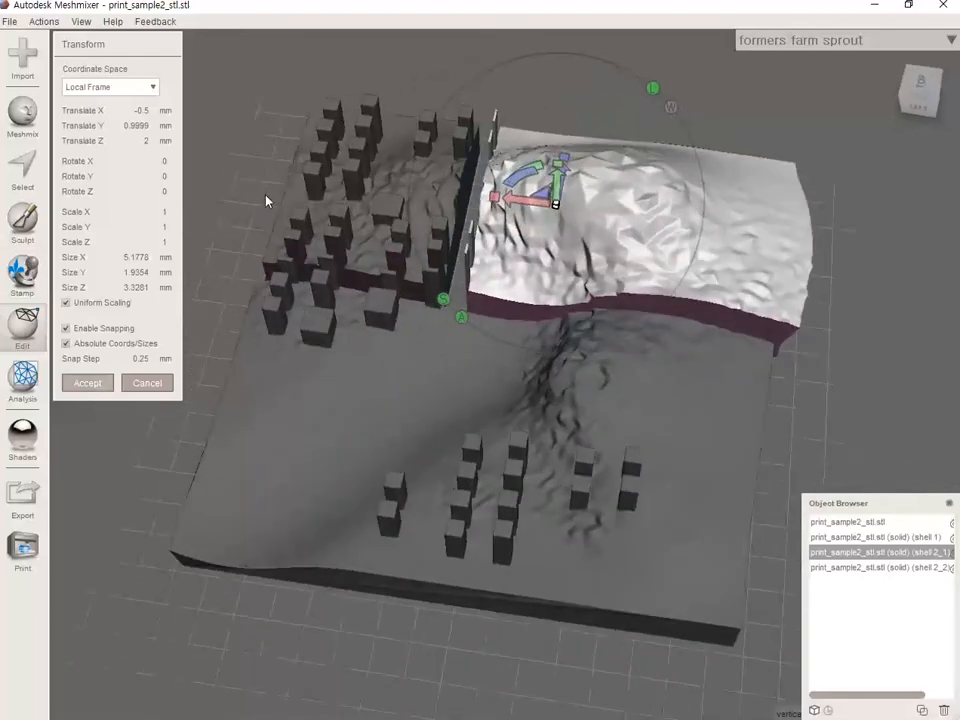
Select the three terrain pieces in turn to check that each is a separate object
left_click(414, 161)
left_click(760, 235)
left_click(572, 428)
left_click(435, 246)
left_click(640, 250)
left_click(637, 408)
left_click(383, 229)
left_click(537, 472)
left_click(556, 214)
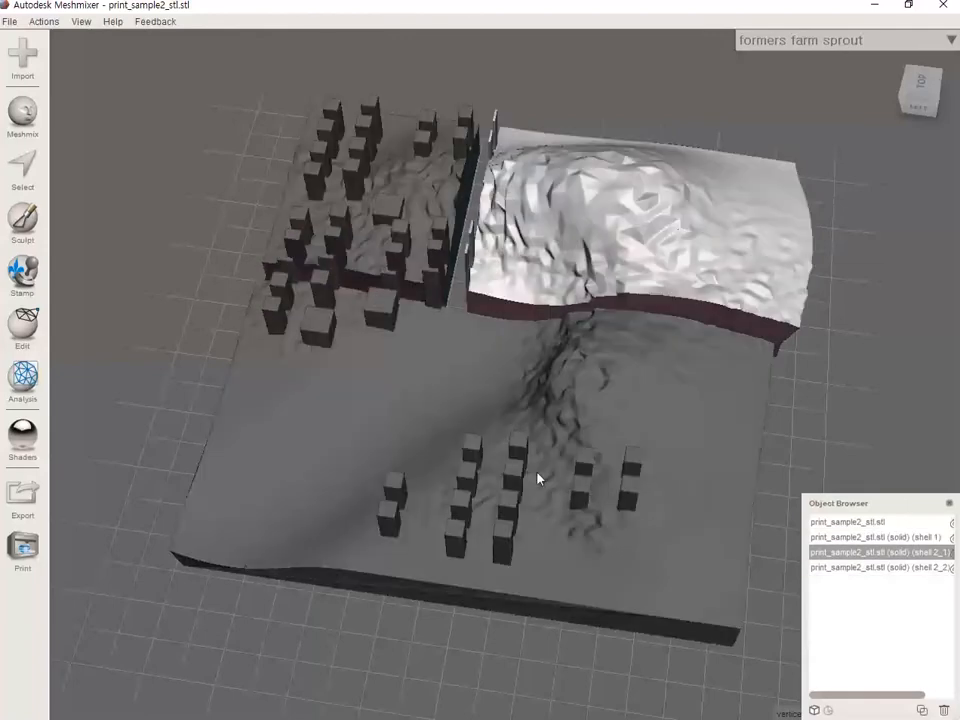
Export the smaller building-covered corner piece to the desktop as an STL ASCII file with a print_ name numbered 1
left_click(313, 136)
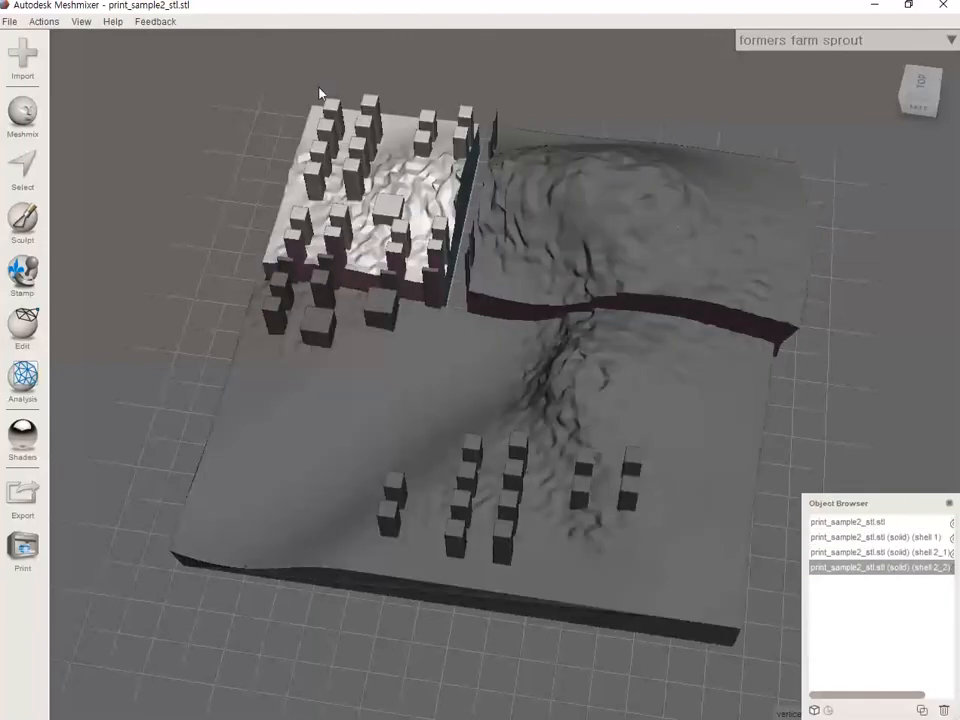
left_click(12, 22)
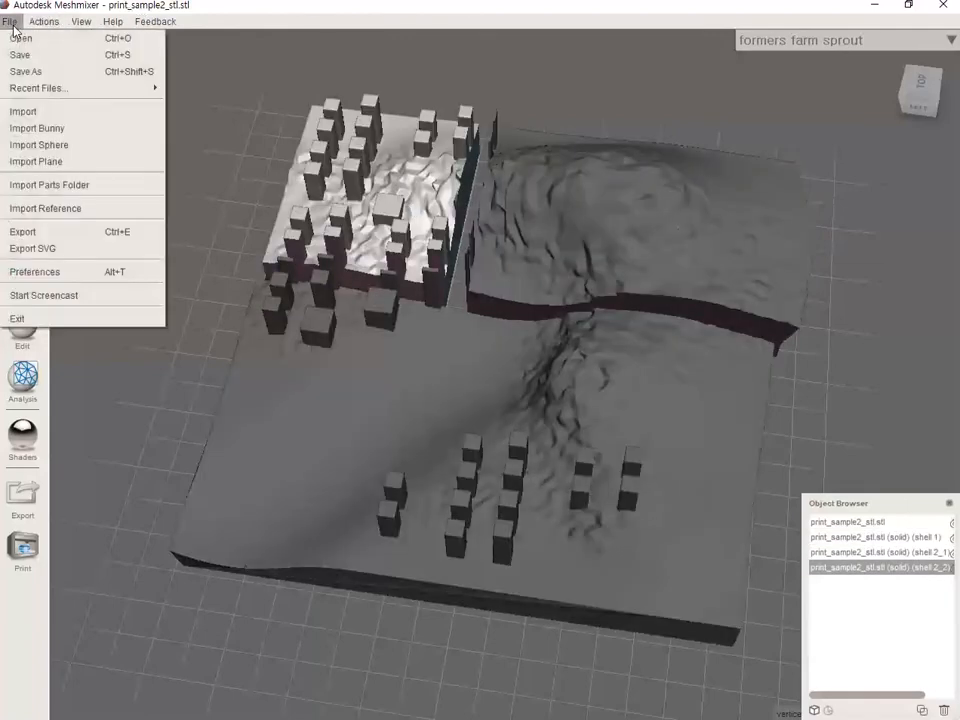
left_click(108, 233)
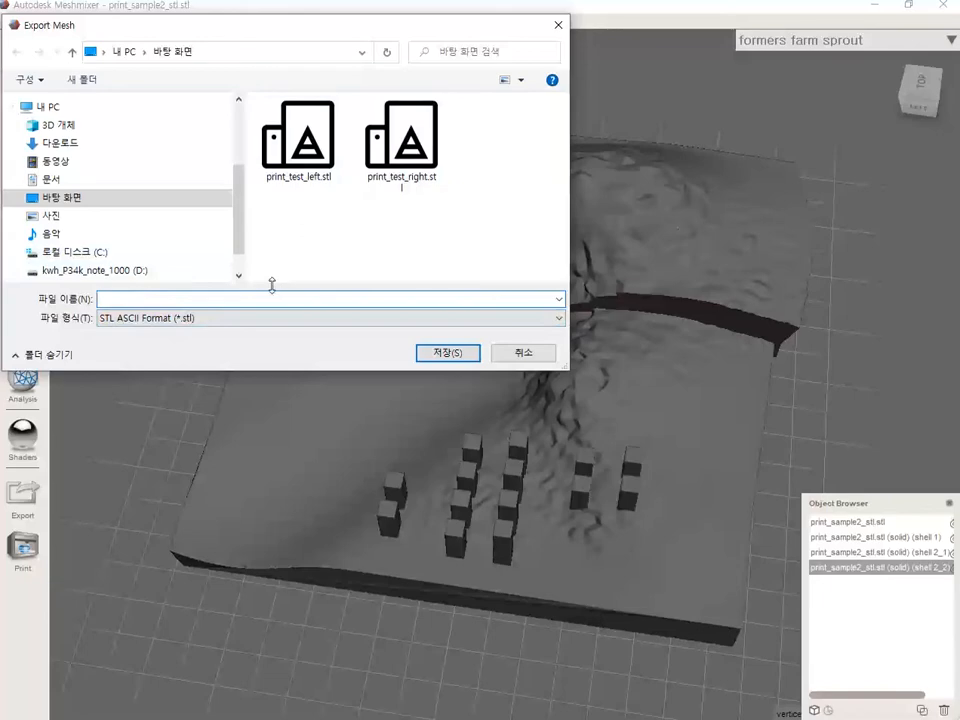
type("prin")
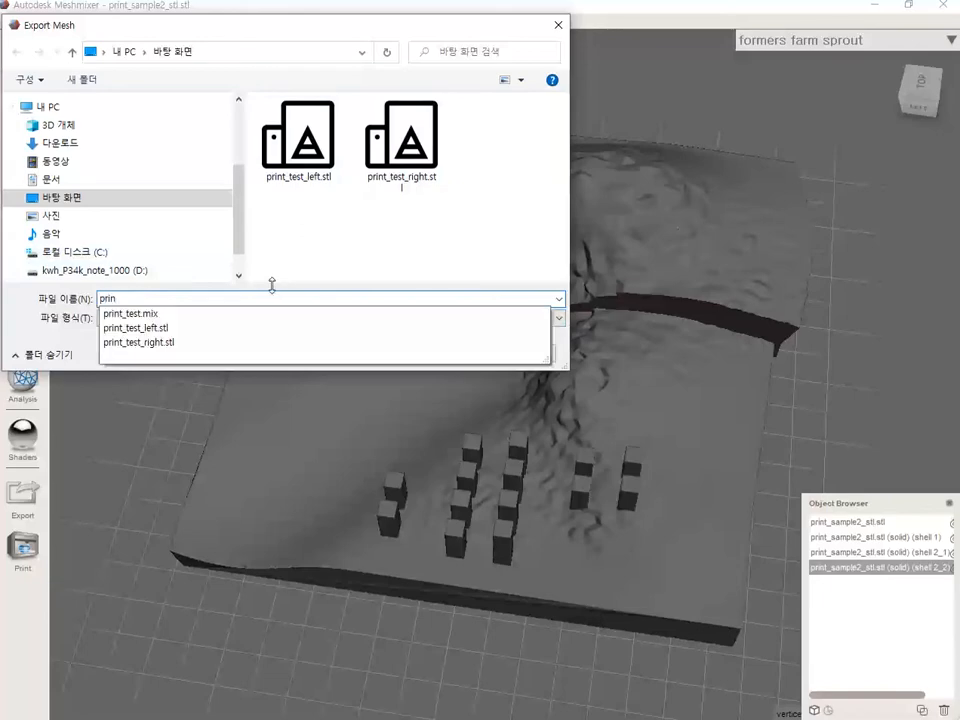
type("t-sper")
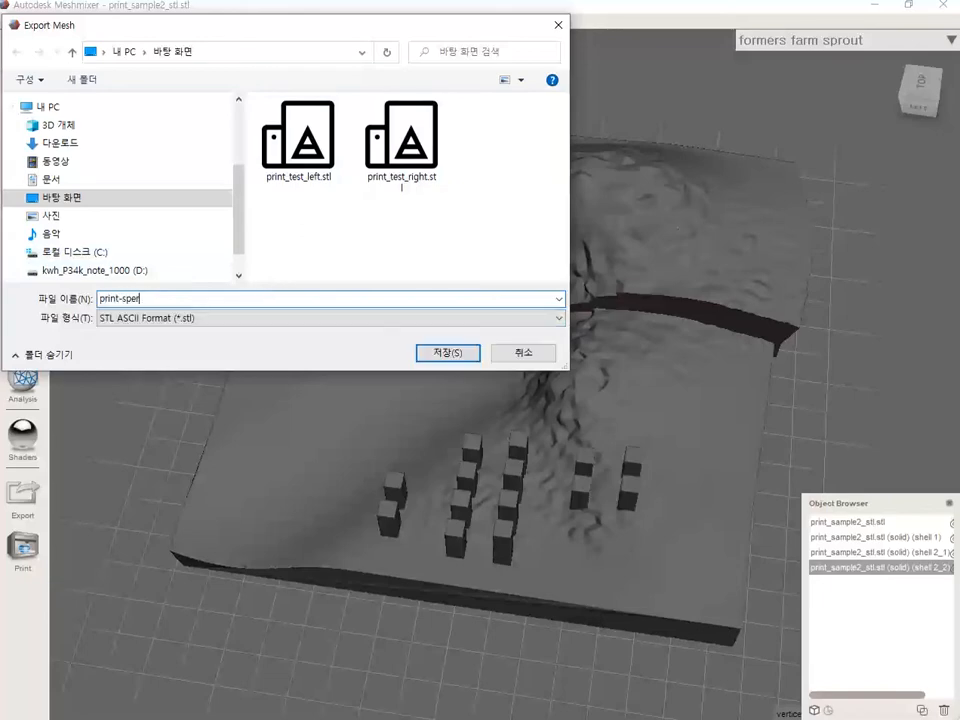
type("ate")
left_click(122, 298)
key("BackSpace")
type("_")
type("1")
key("Return")
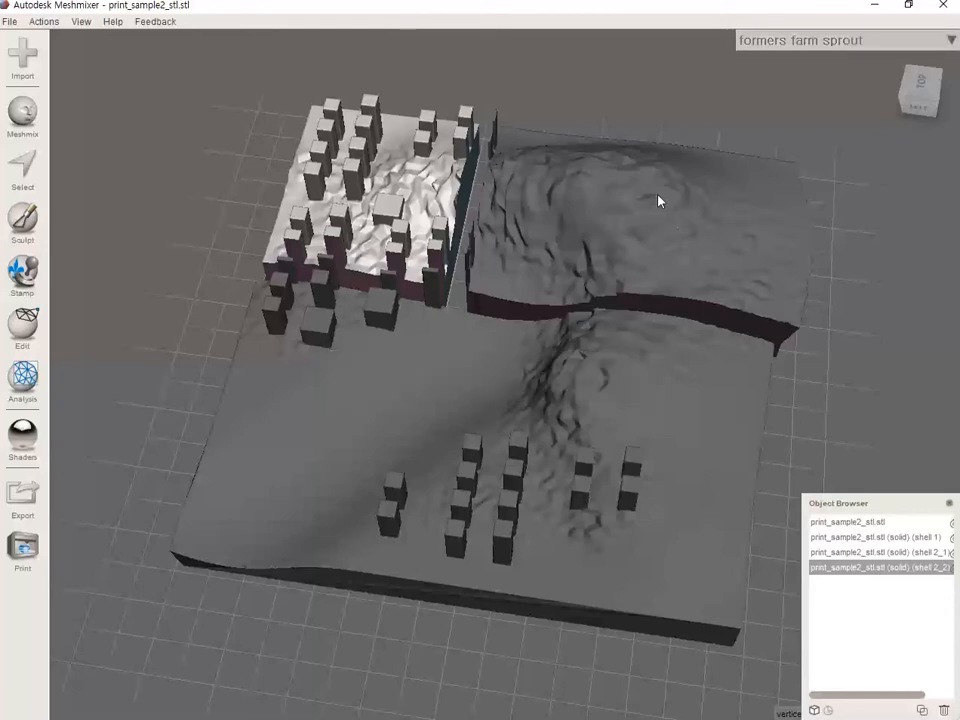
Export the hill terrain piece to the desktop as an STL ASCII file named print_sperate02.stl
left_click(536, 246)
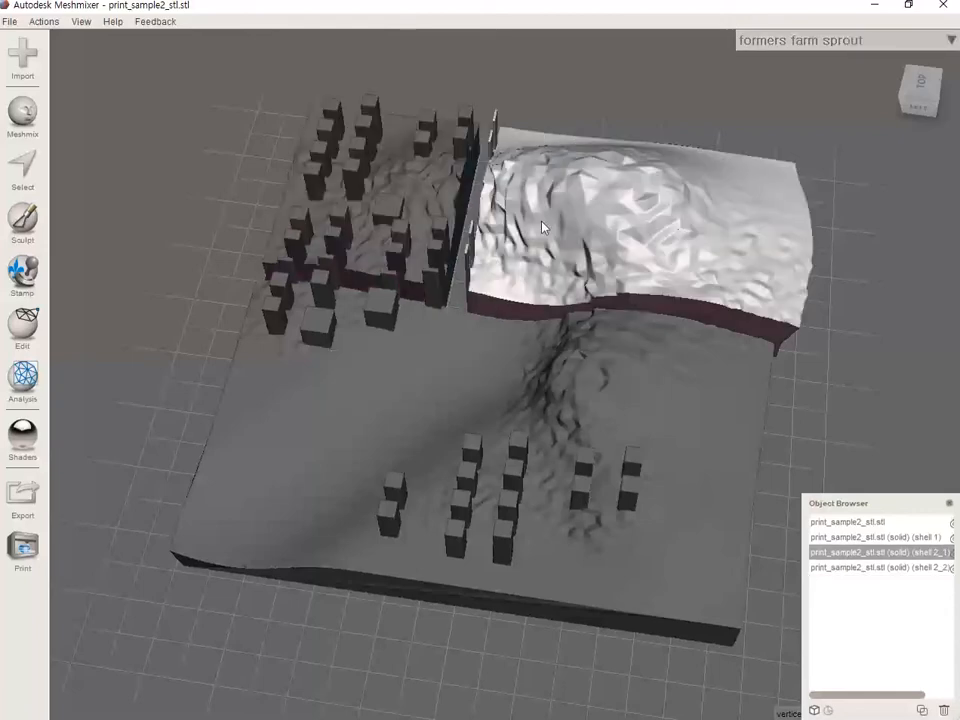
left_click(9, 22)
left_click(41, 231)
left_click(311, 157)
key("Tab")
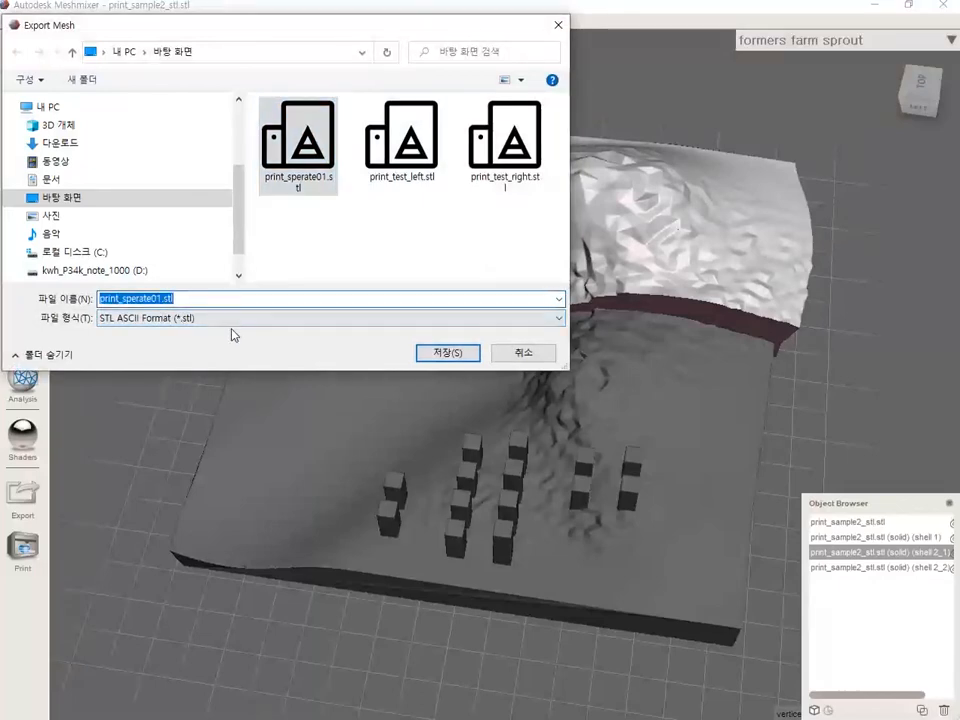
key("Tab")
key("Right")
key("Right")
key("Right")
key("Right")
key("Right")
key("Right")
key("Right")
key("Right")
key("Right")
key("Right")
key("Right")
key("Right")
key("Right")
key("Right")
key("Right")
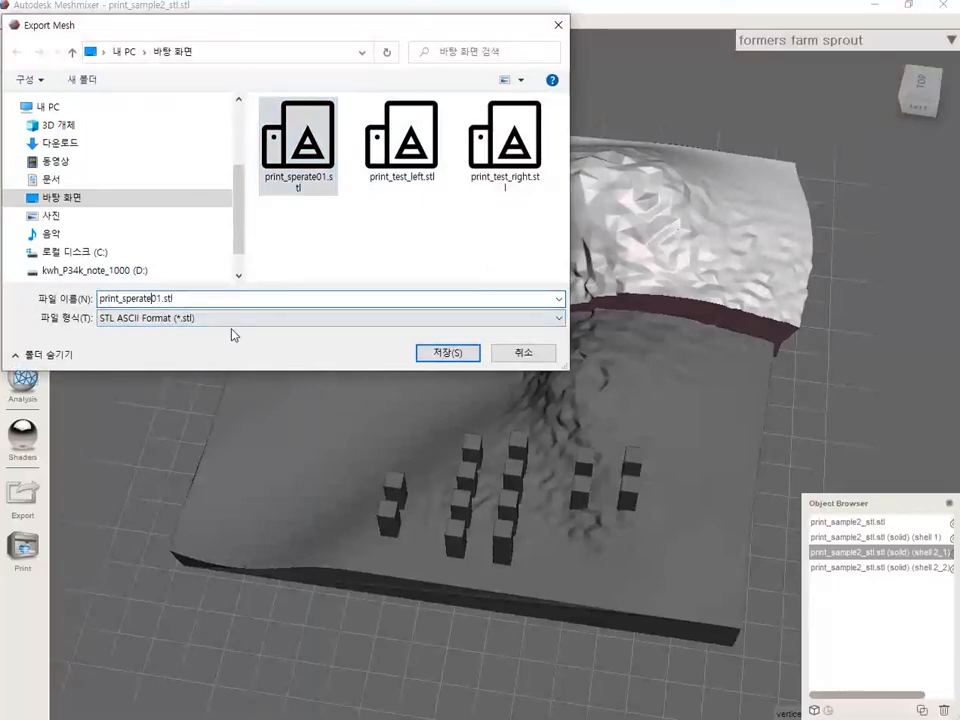
key("Return")
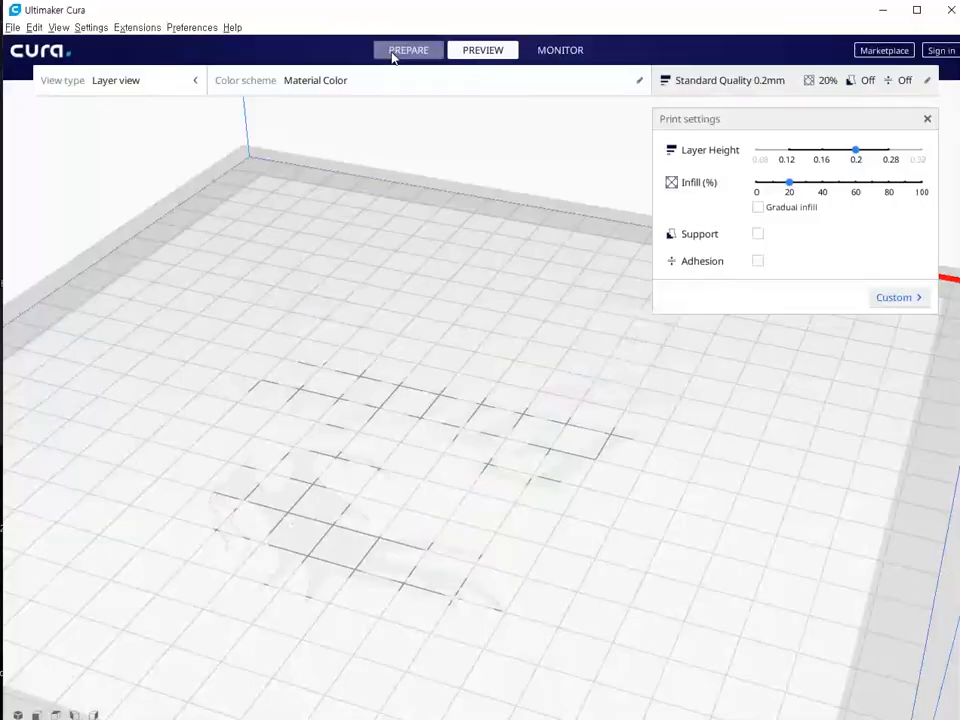
In Ultimaker Cura, switch to the Prepare stage and choose the preset Sprout FFF printer
left_click(406, 51)
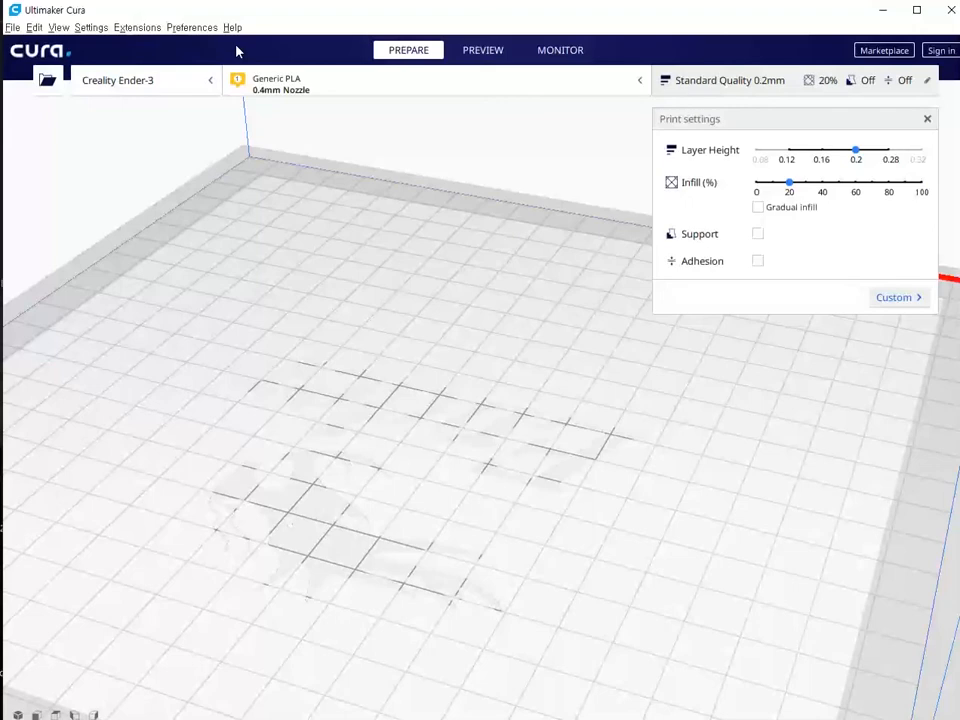
left_click(199, 80)
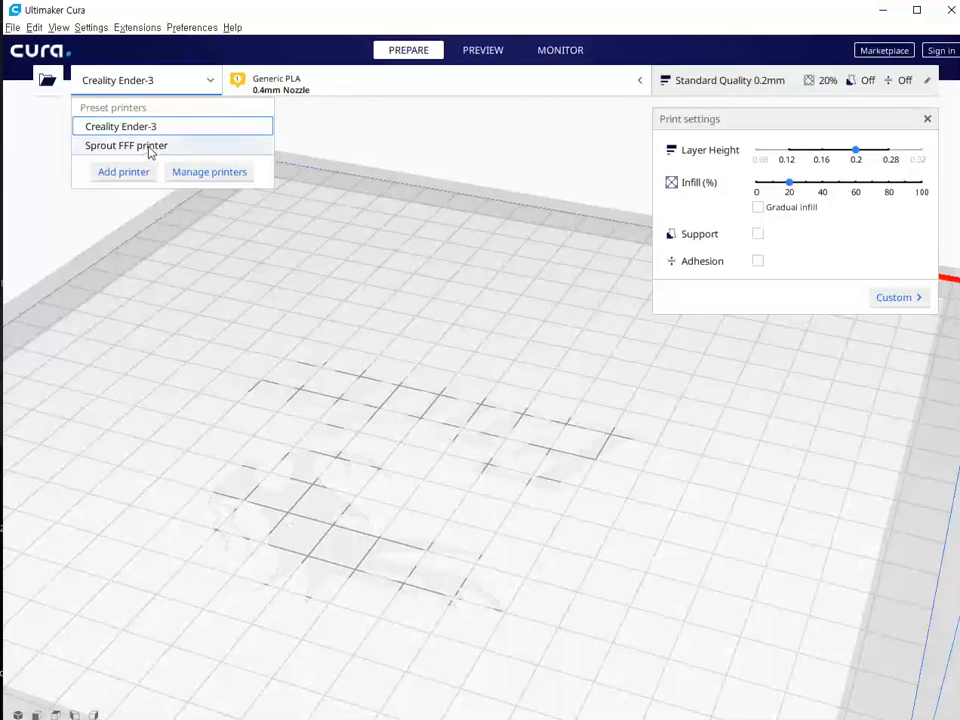
left_click(140, 146)
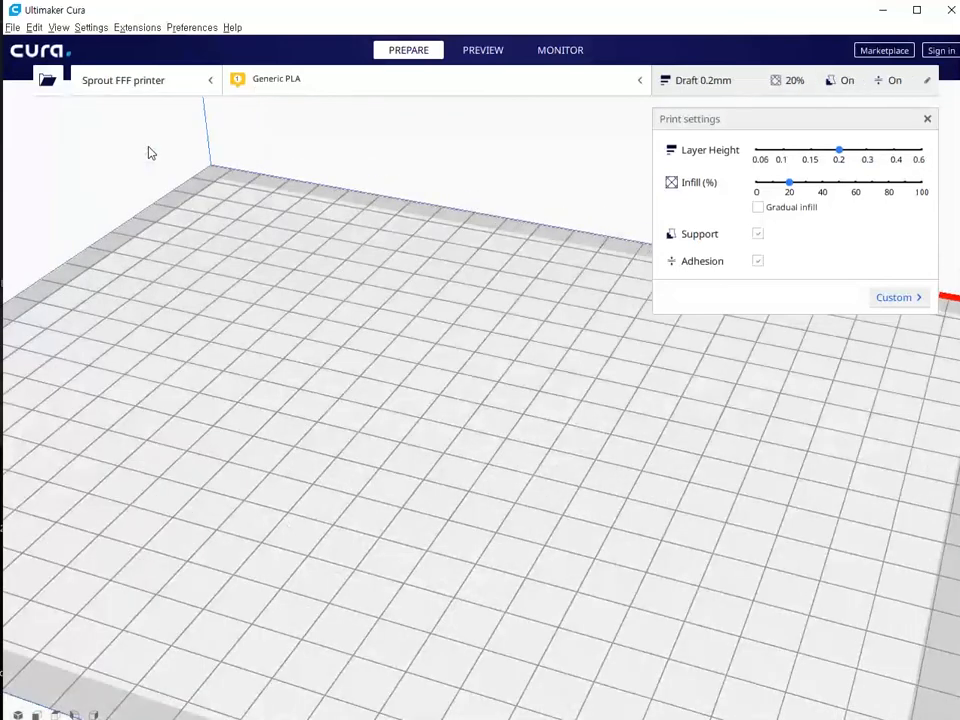
Add a non-networked Creality Ender-3 from the Creality3D models and keep it as the active printer
left_click(139, 80)
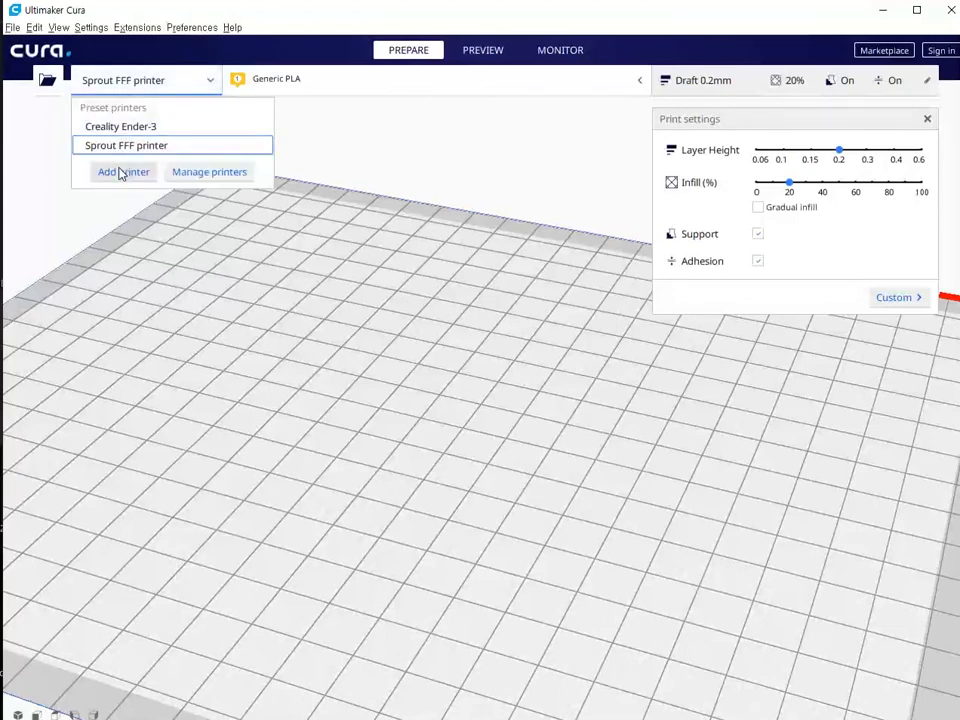
left_click(161, 90)
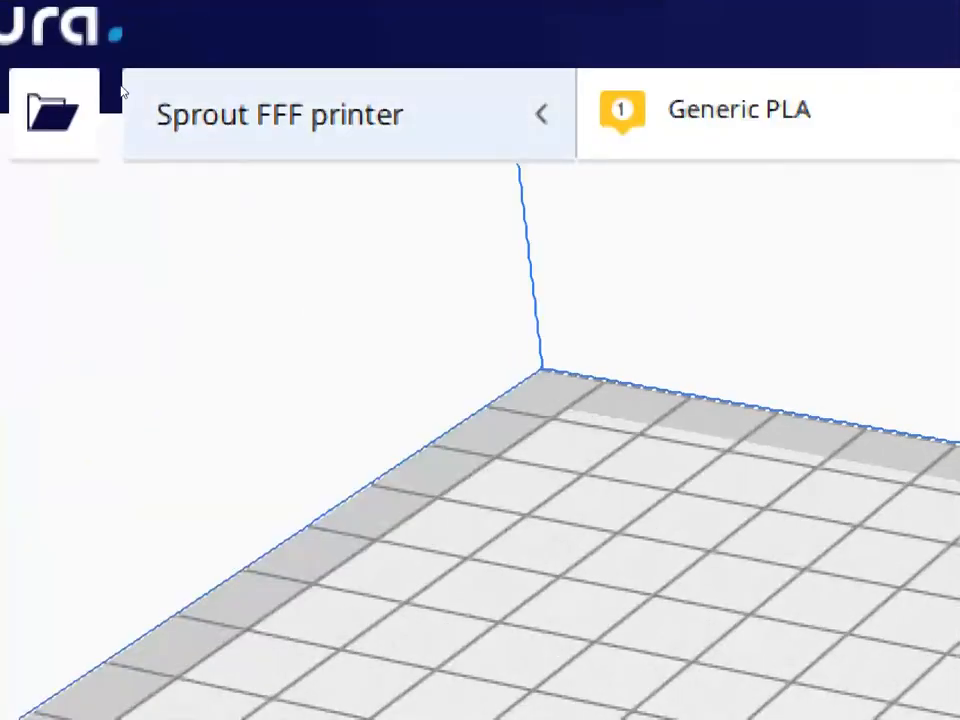
left_click(158, 85)
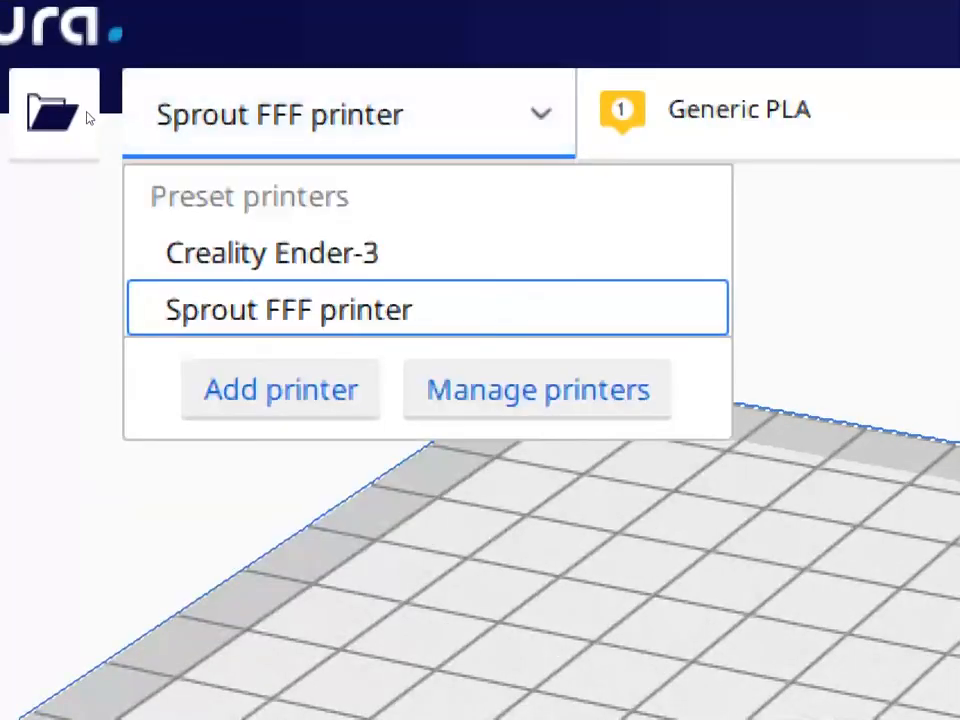
left_click(280, 389)
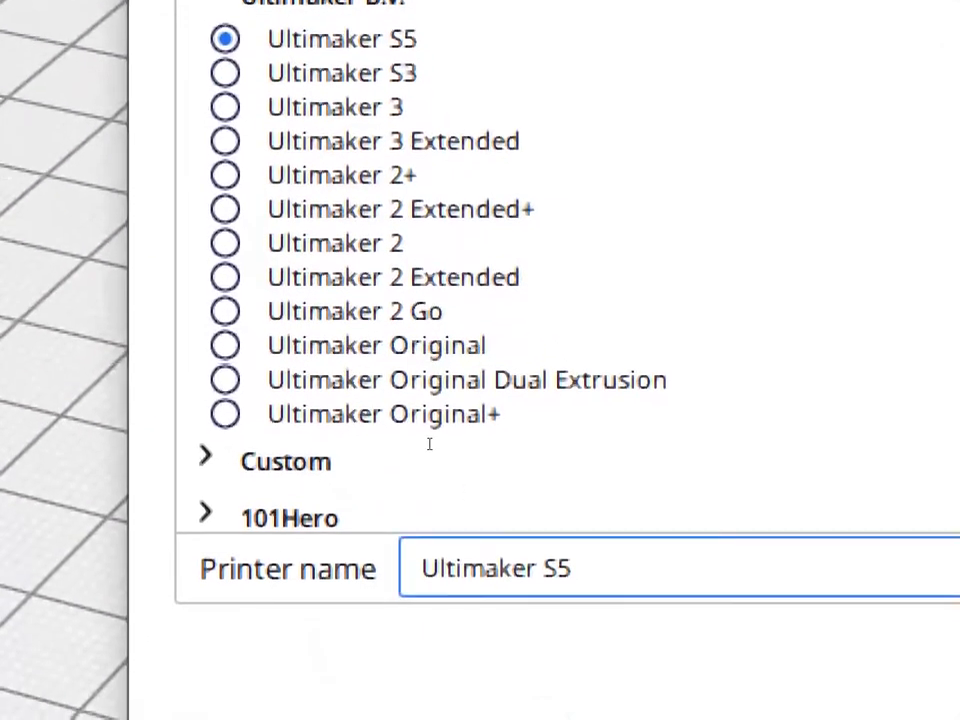
scroll(425, 430, "down", 3)
scroll(422, 422, "down", 3)
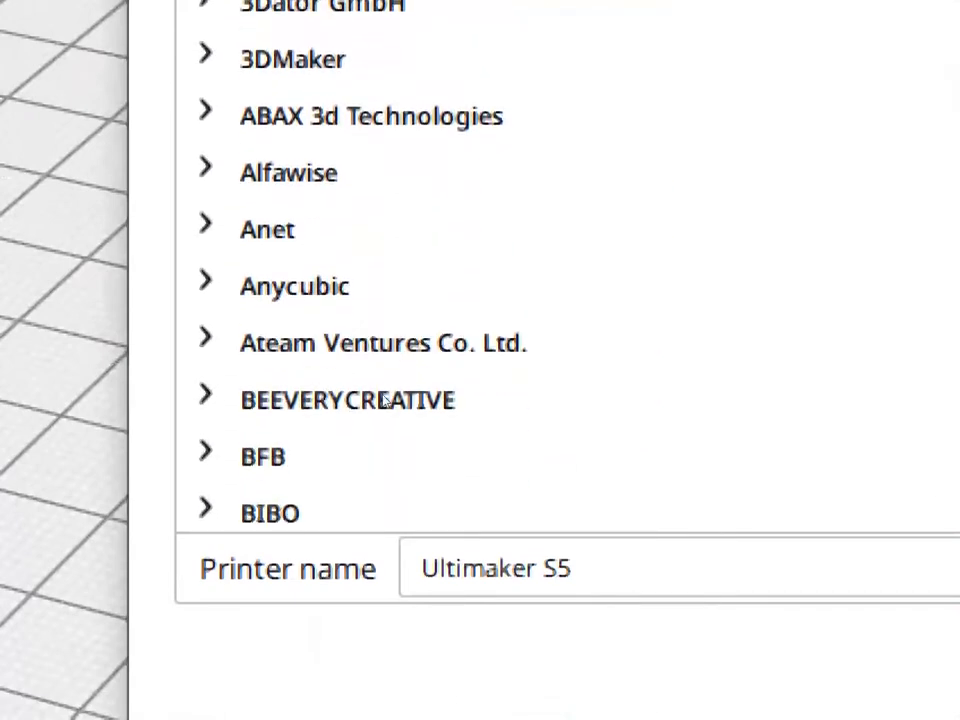
scroll(358, 388, "down", 3)
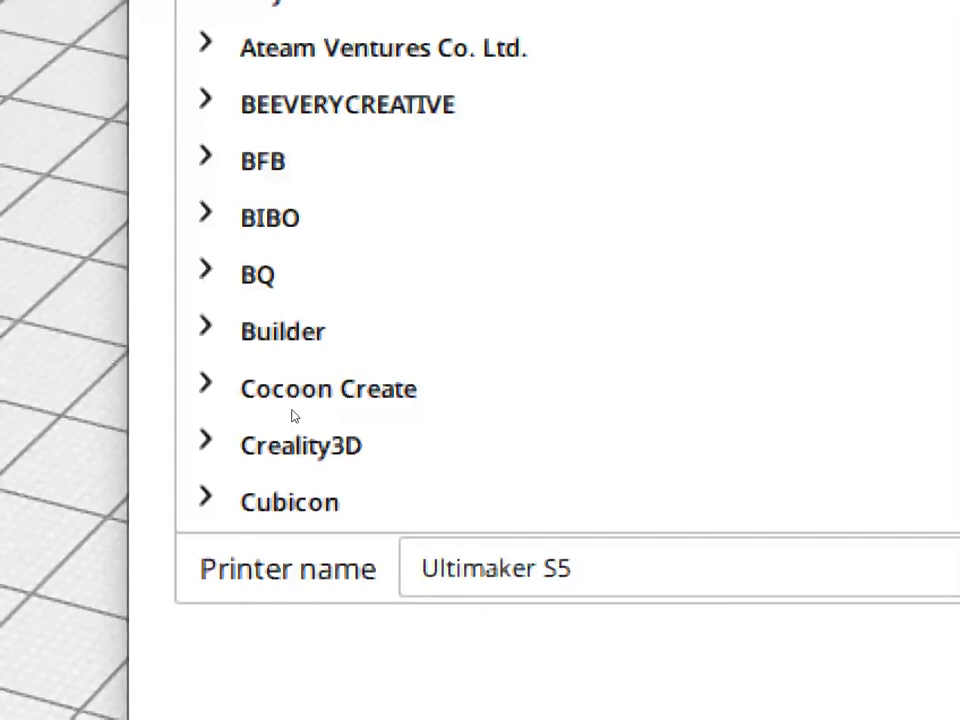
left_click(300, 442)
scroll(338, 411, "down", 5)
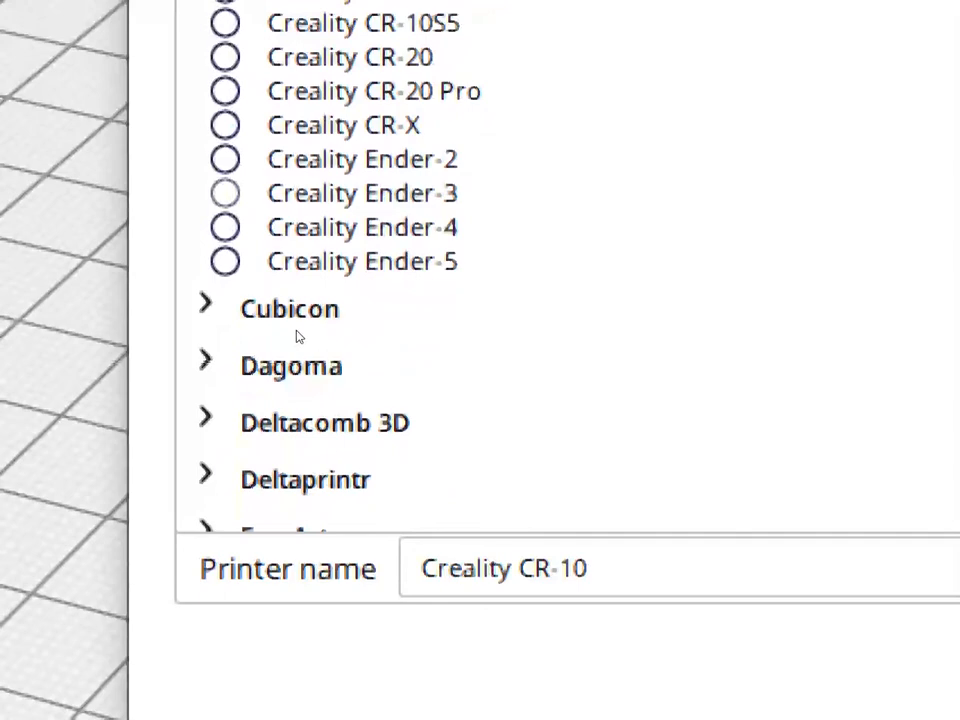
left_click(225, 193)
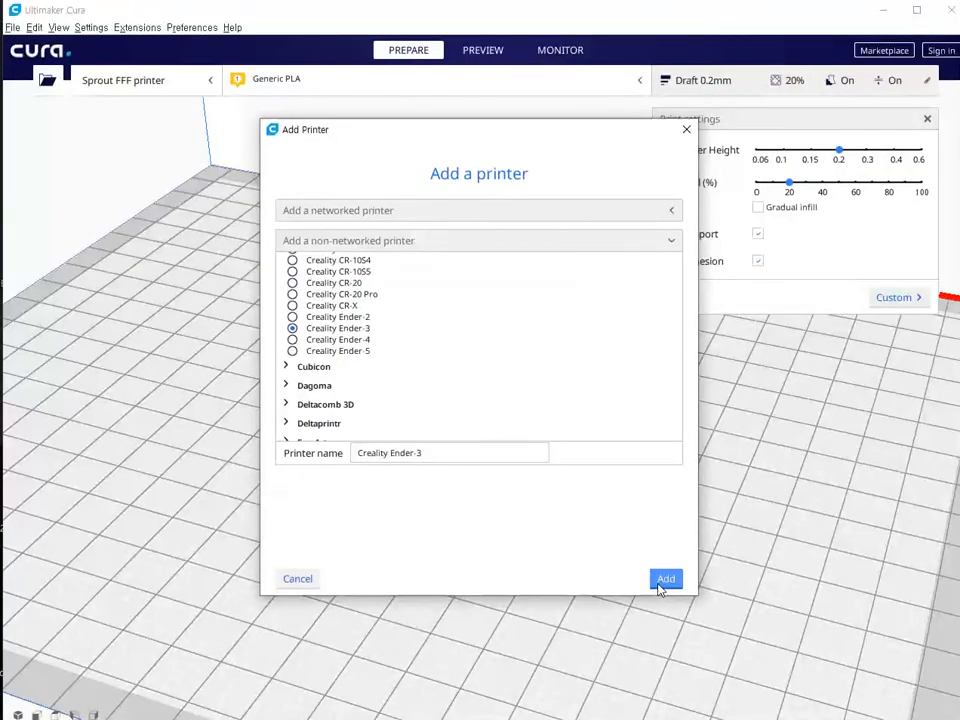
left_click(664, 579)
left_click(664, 580)
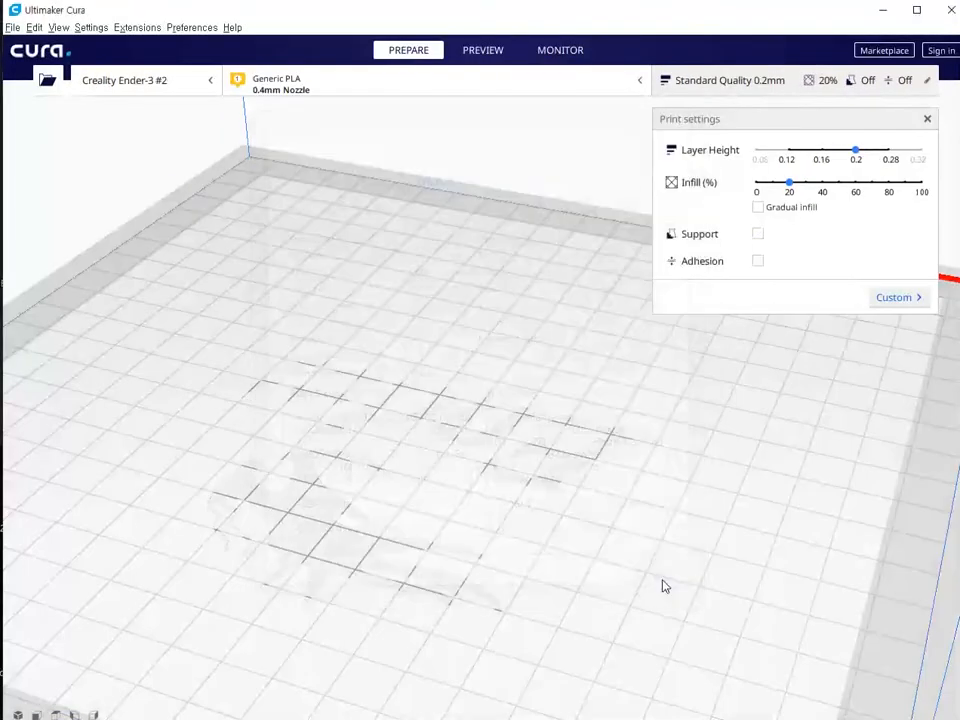
left_click(195, 85)
left_click(170, 145)
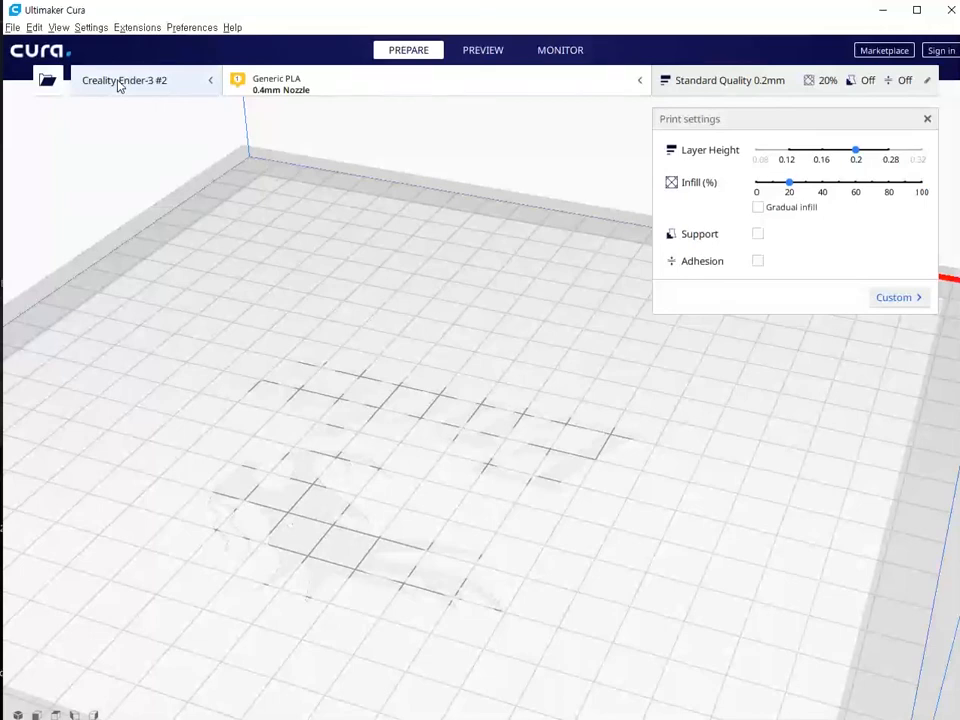
Load print_sperate01.stl from the desktop onto the build plate
left_click(19, 31)
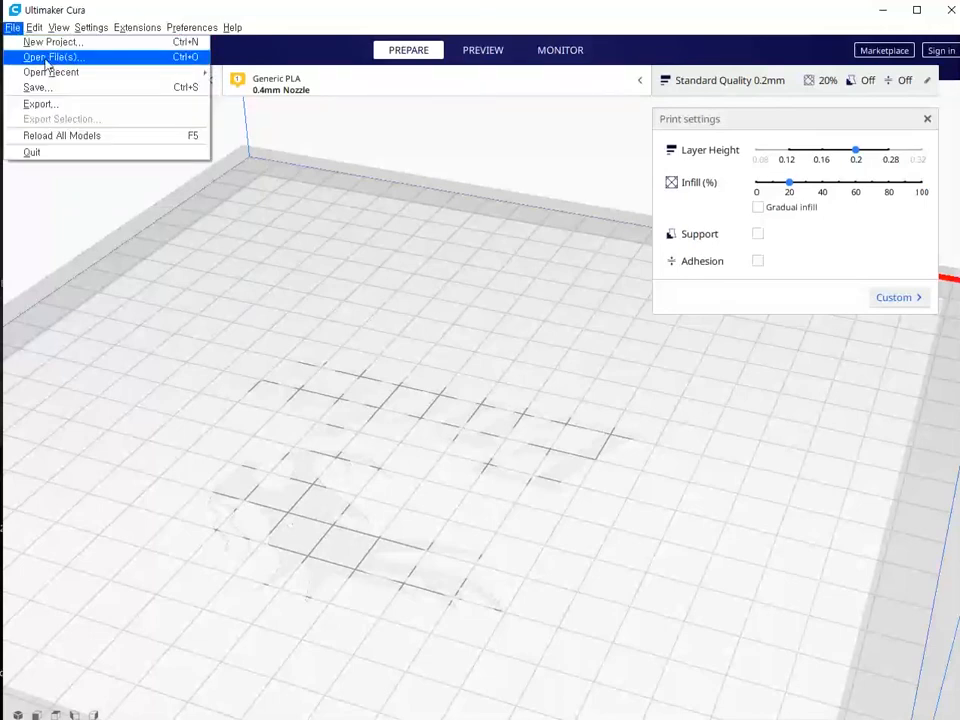
left_click(42, 57)
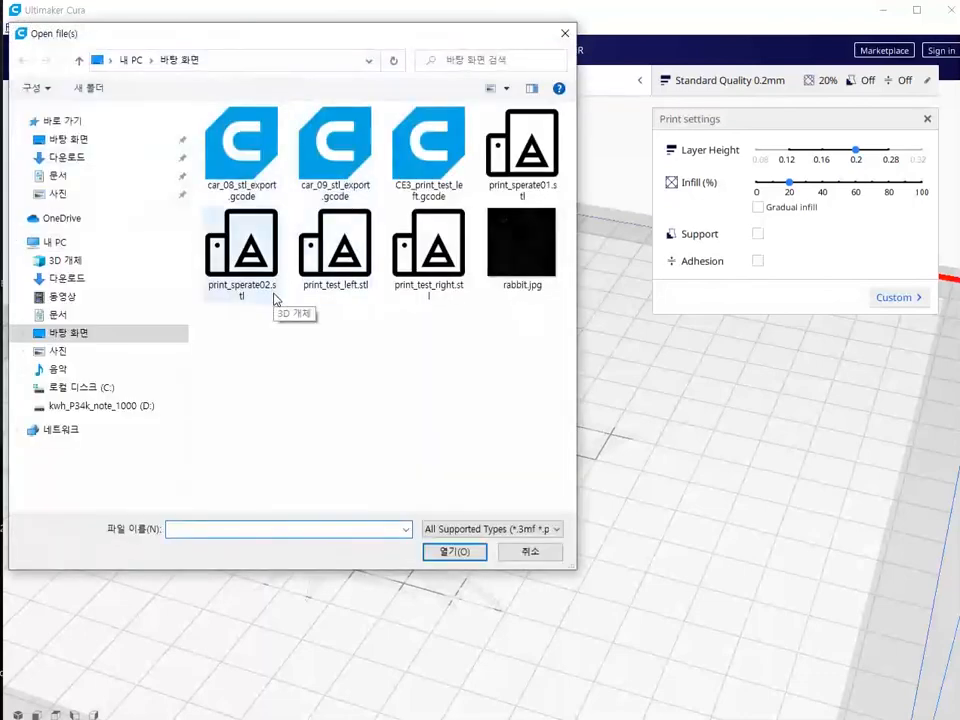
left_click(522, 150)
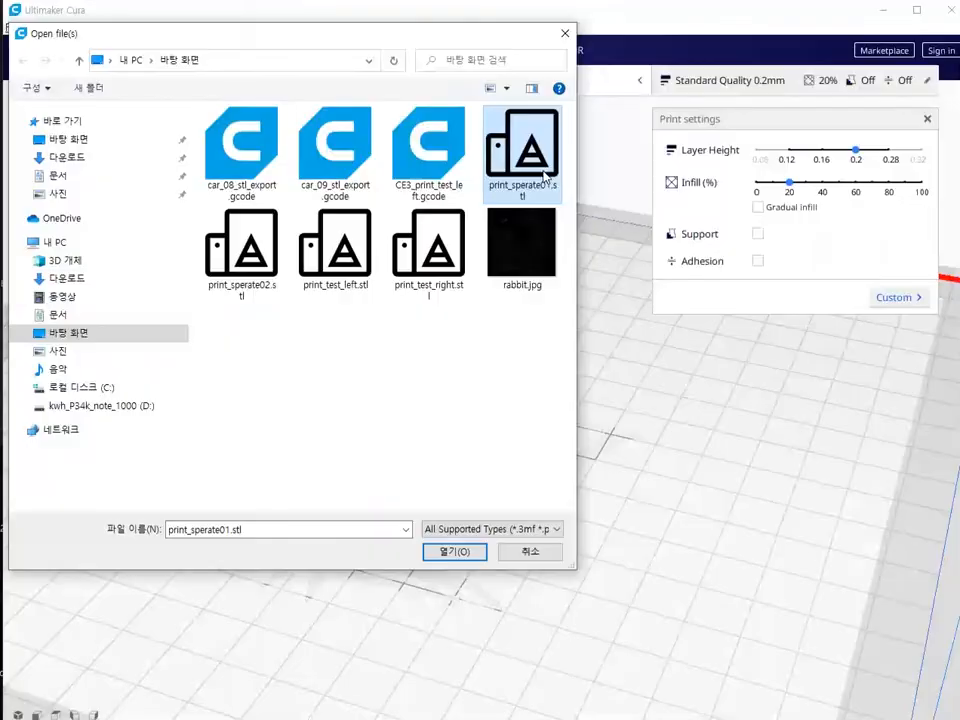
left_click(452, 551)
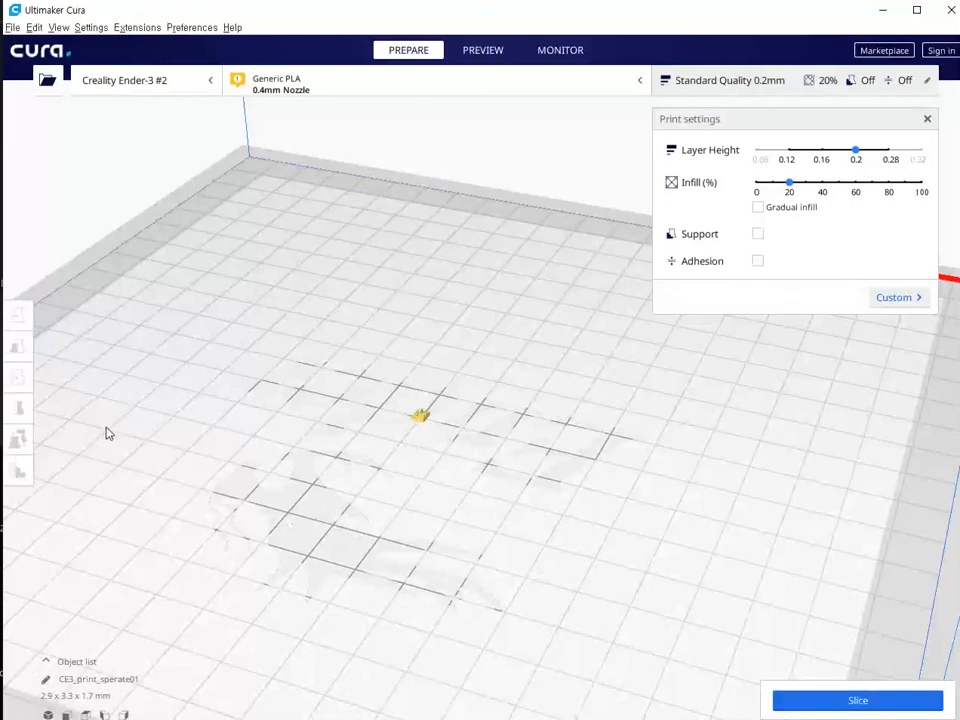
Scale the loaded terrain piece uniformly to an X size of 60 mm
left_click(421, 416)
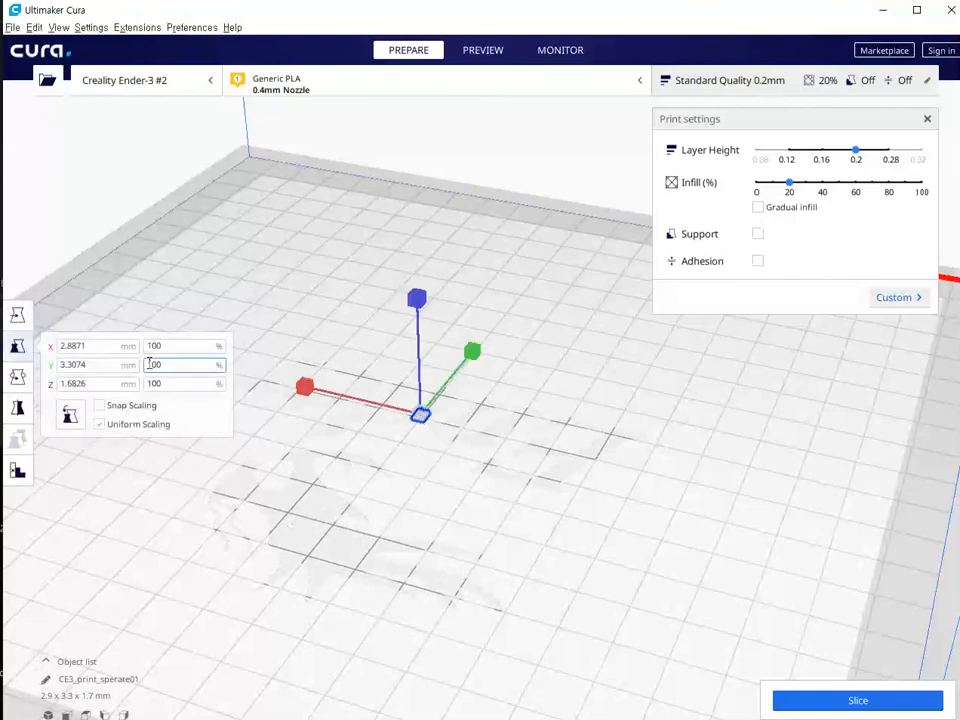
left_click(96, 346)
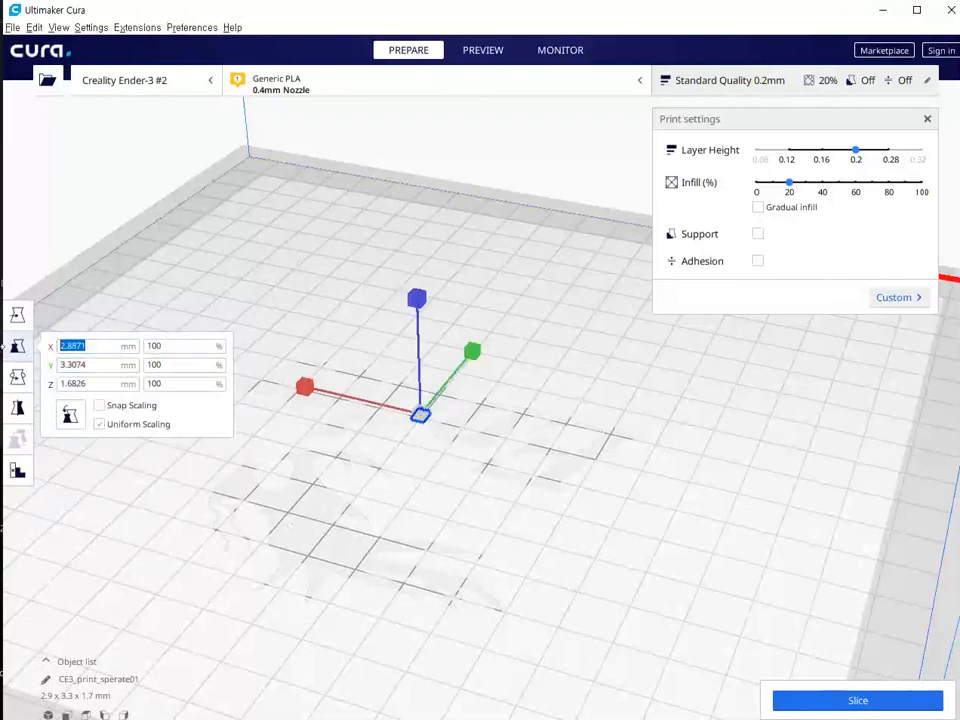
type("60")
key("Return")
Examine the scaled terrain piece's buildings, side walls and base from several angles alongside the print settings
left_click(600, 456)
right_click_drag(600, 456, 763, 407)
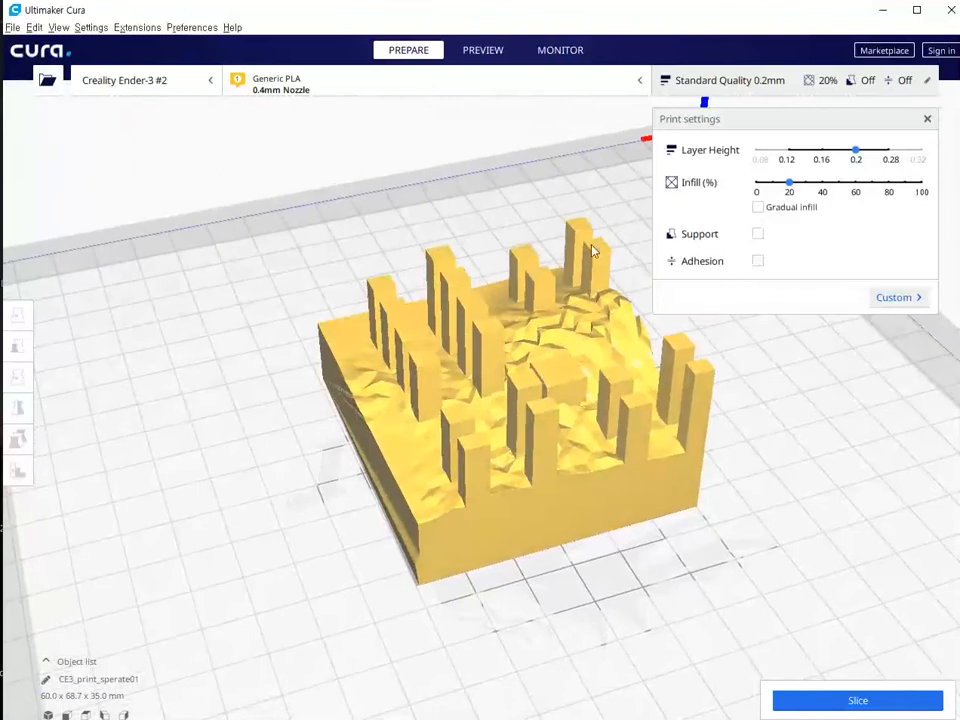
left_click(703, 80)
left_click(703, 80)
right_click_drag(725, 491, 640, 481)
scroll(640, 481, "up", 2)
scroll(640, 481, "up", 2)
right_click_drag(714, 467, 684, 438)
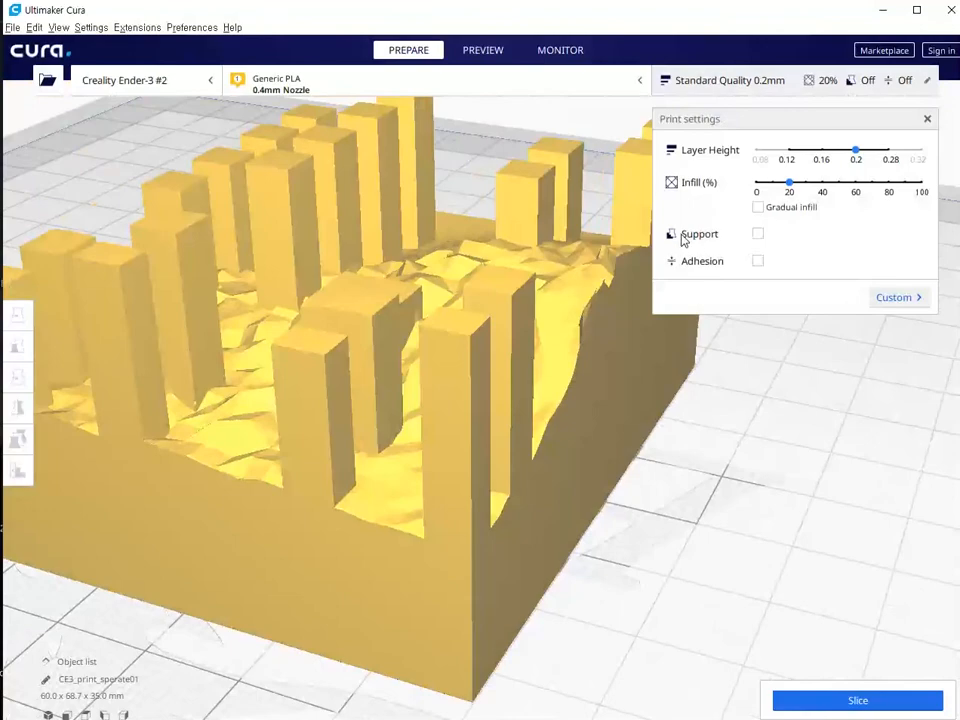
right_click_drag(709, 386, 642, 418)
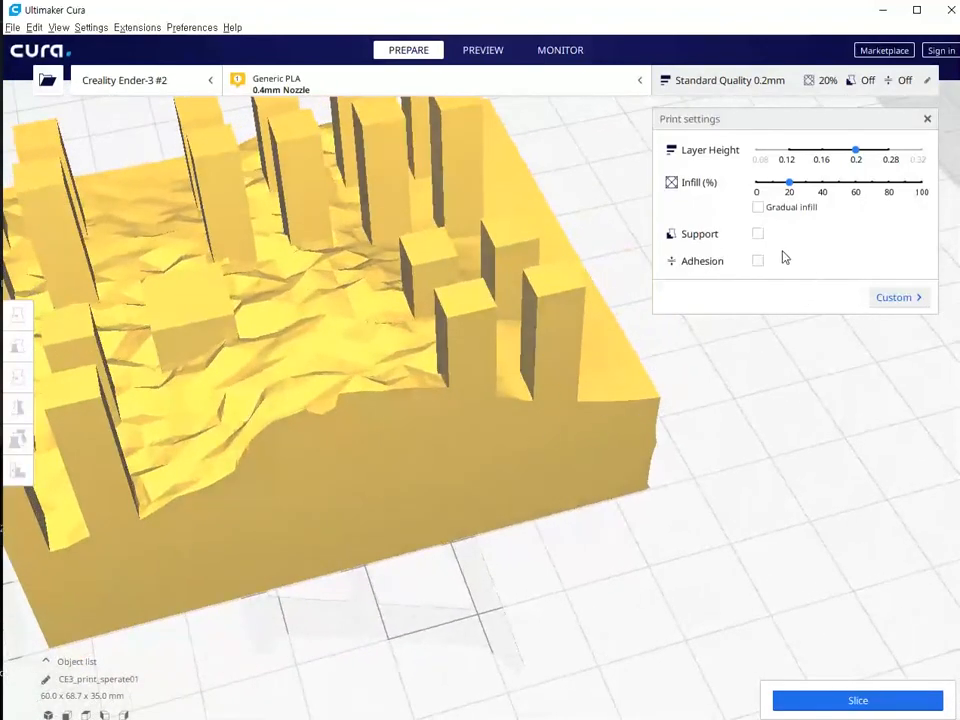
right_click_drag(579, 426, 411, 379)
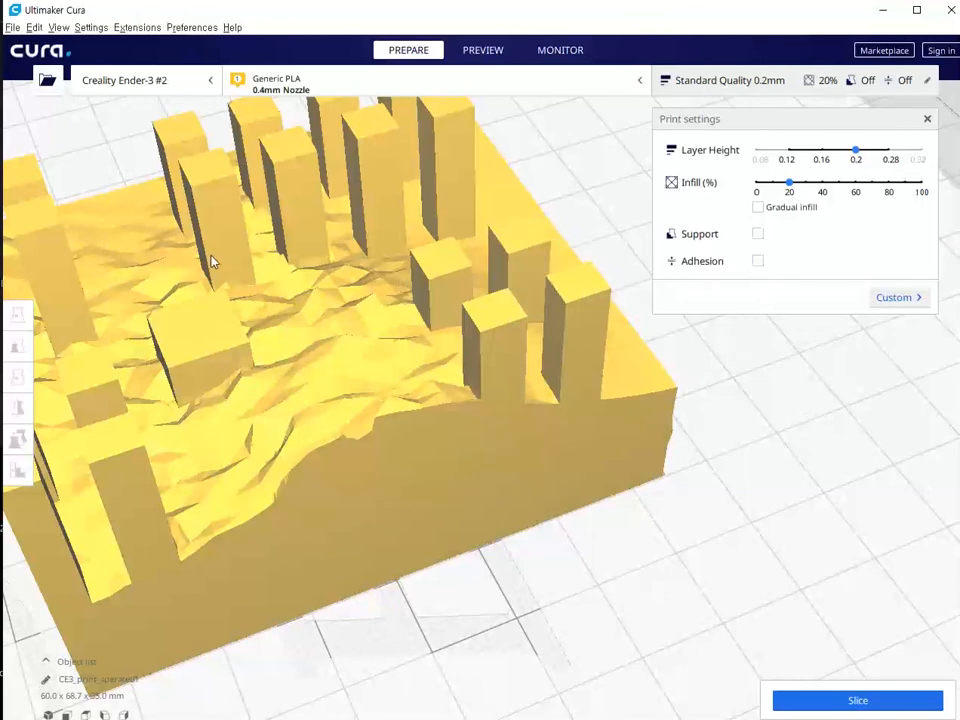
Enable both Support and Adhesion in the print settings
left_click(759, 235)
left_click(758, 261)
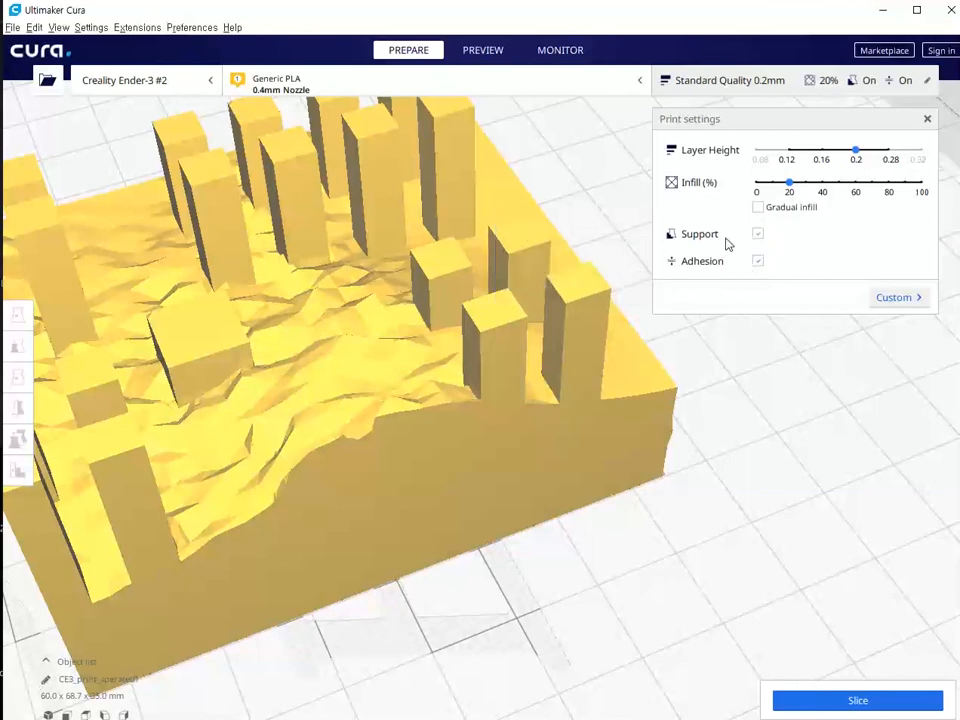
Slice the terrain piece and inspect its printed layers and brim in the layer preview
left_click(874, 702)
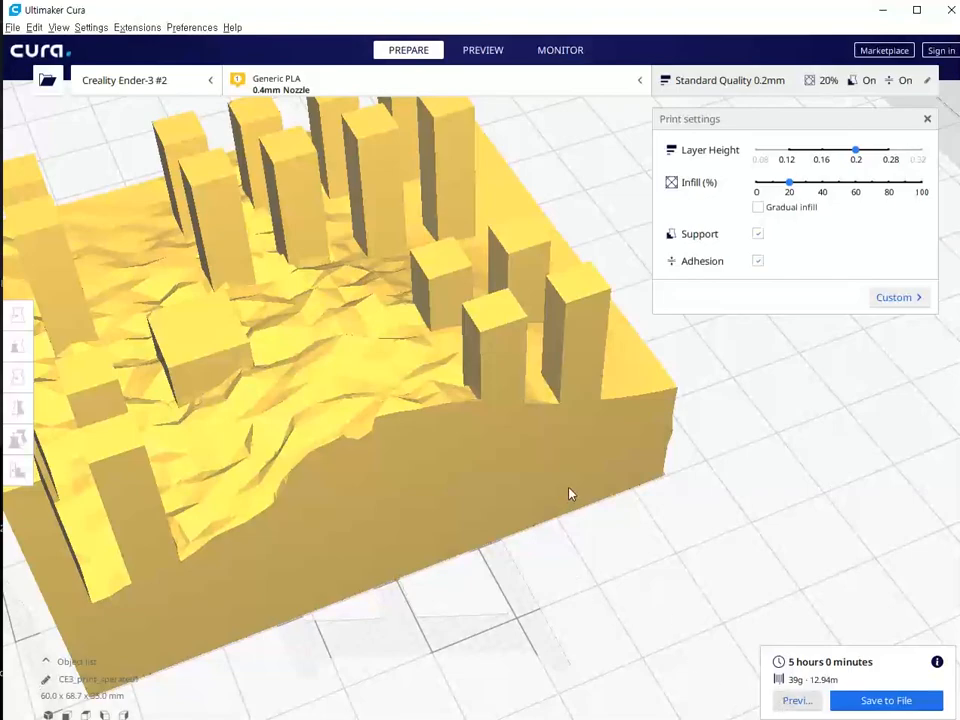
scroll(569, 493, "down", 3)
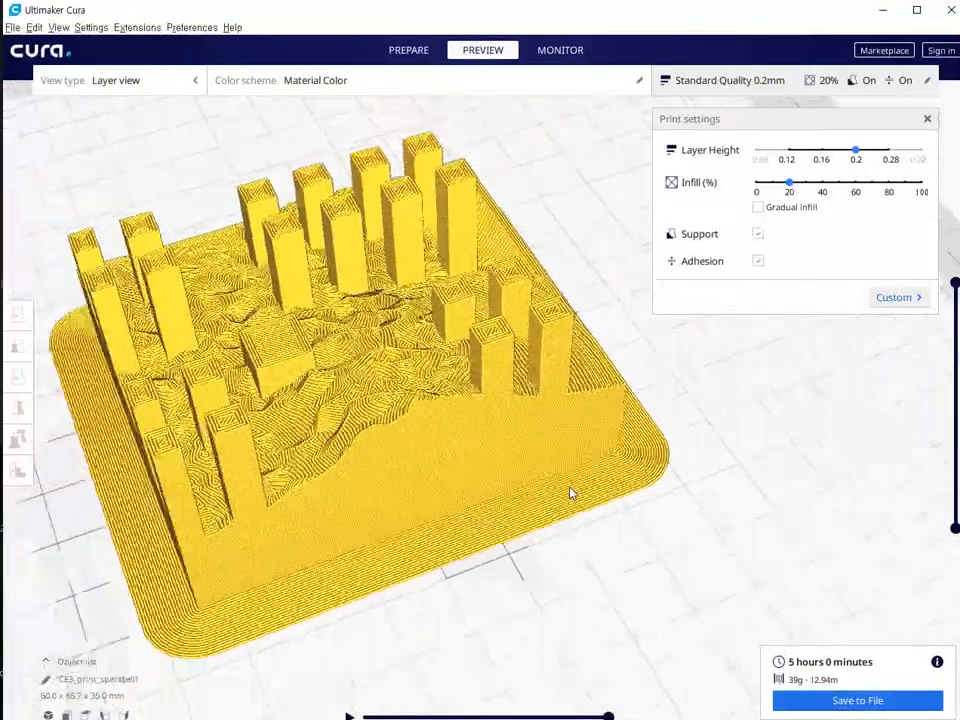
right_click_drag(508, 476, 583, 485)
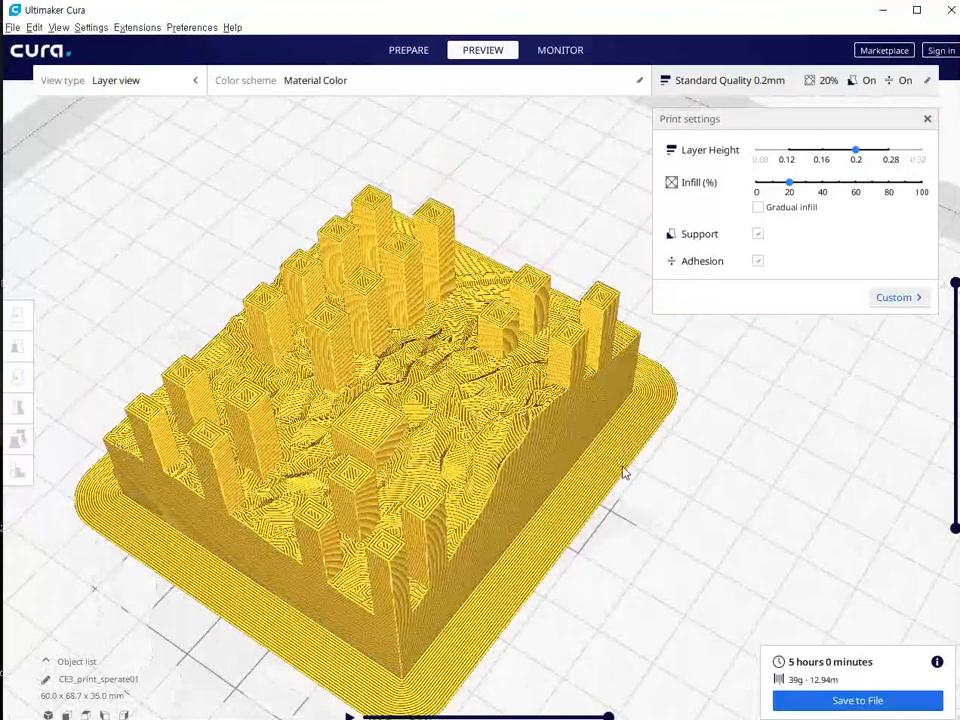